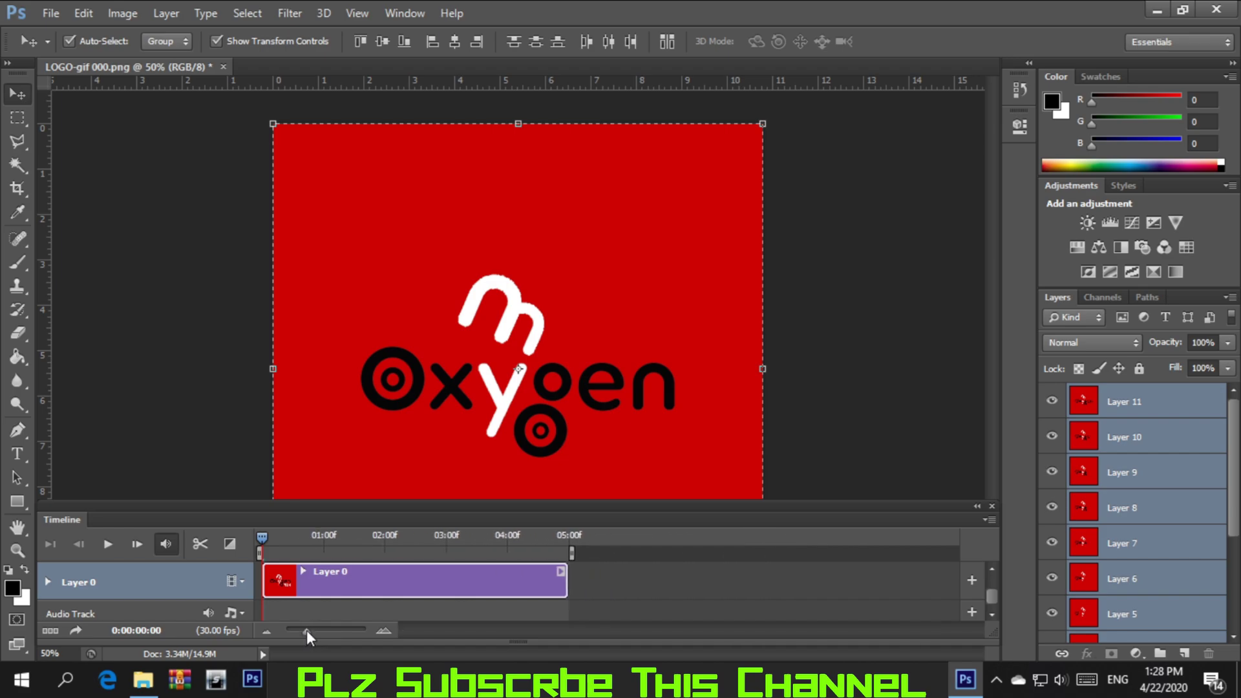
Move the Layer 1 clip and the clips above it end to end behind Layer 0 on a single video track.
left_click(379, 568)
left_click(602, 577)
scroll(324, 587, "up", 1)
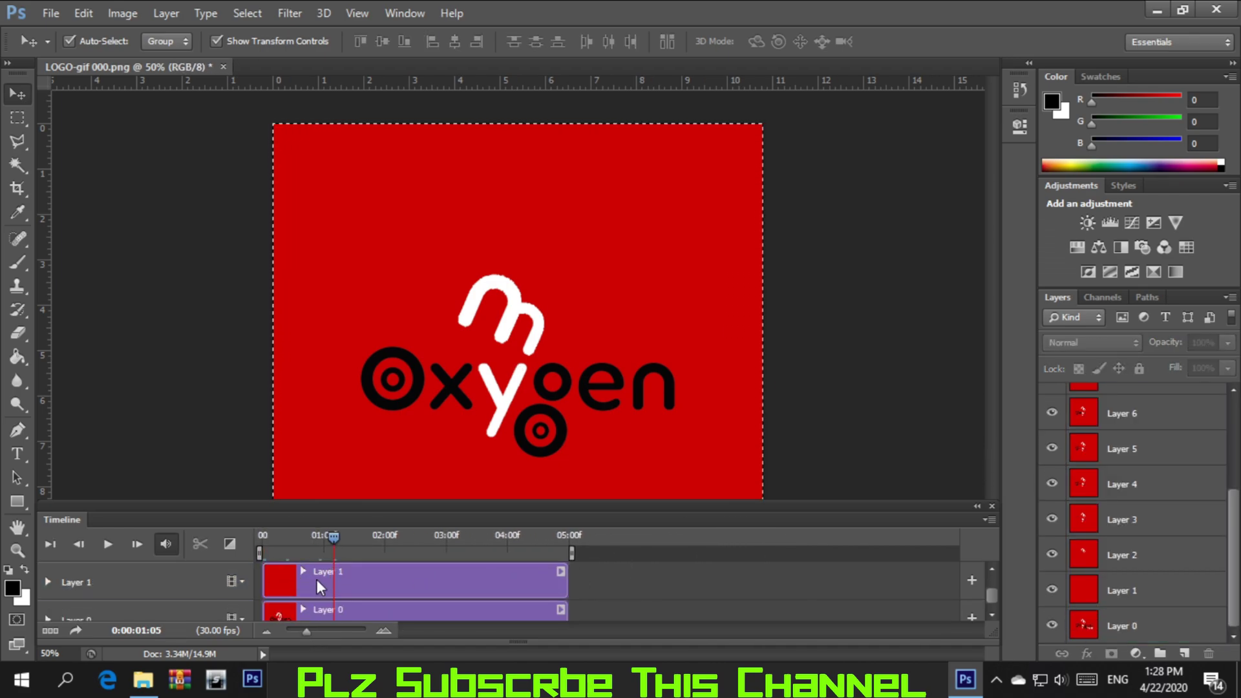
left_click_drag(323, 587, 581, 601)
left_click_drag(306, 630, 302, 631)
scroll(526, 595, "up", 1)
left_click_drag(349, 577, 635, 608)
left_click_drag(284, 579, 825, 608)
left_click_drag(302, 630, 297, 632)
left_click_drag(285, 579, 865, 614)
Append the next layer clips, up to Layer 9, to the end of the shared video track.
left_click_drag(297, 631, 299, 632)
scroll(308, 578, "down", 1)
left_click_drag(309, 579, 814, 585)
left_click_drag(525, 621, 446, 613)
scroll(308, 580, "down", 1)
left_click_drag(309, 579, 917, 607)
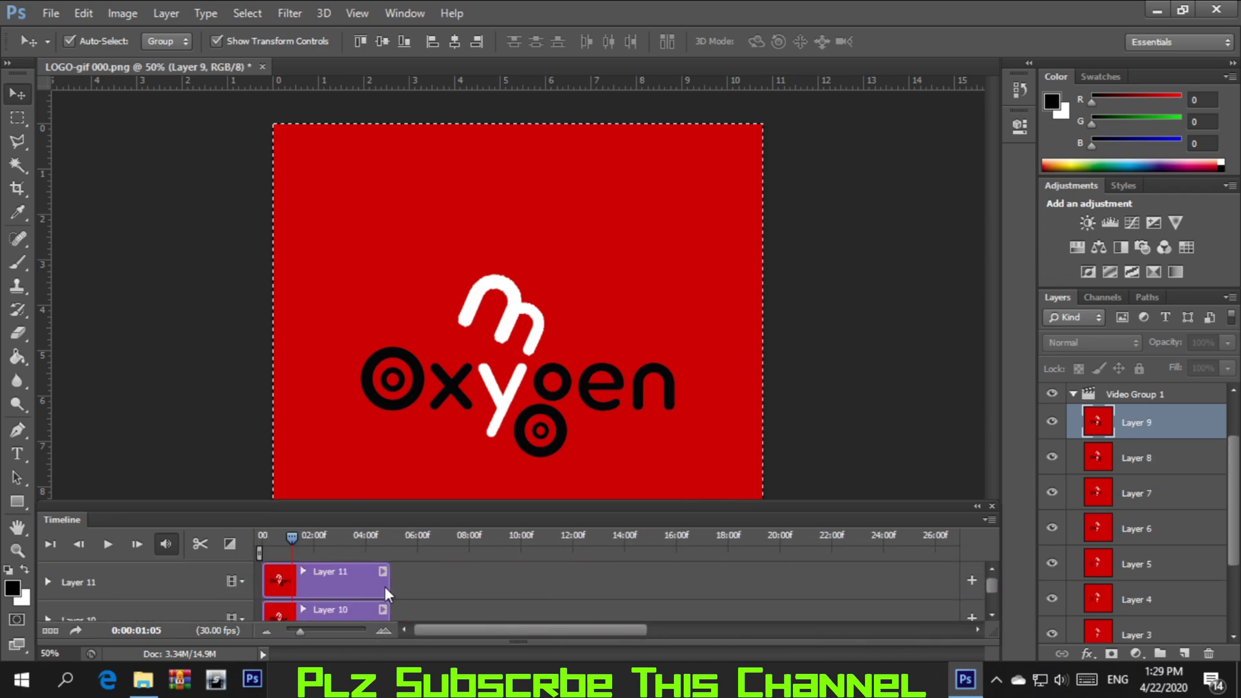
Append the Layer 10 and Layer 11 clips to the end of the shared video track.
left_click_drag(385, 587, 470, 615)
left_click(357, 583, "shift")
left_click_drag(357, 582, 903, 612)
left_click_drag(717, 630, 491, 621)
right_click(258, 574)
left_click(302, 564)
mouse_move(1238, 424)
left_mouse_down()
mouse_move(1239, 522)
mouse_move(1239, 421)
left_mouse_up()
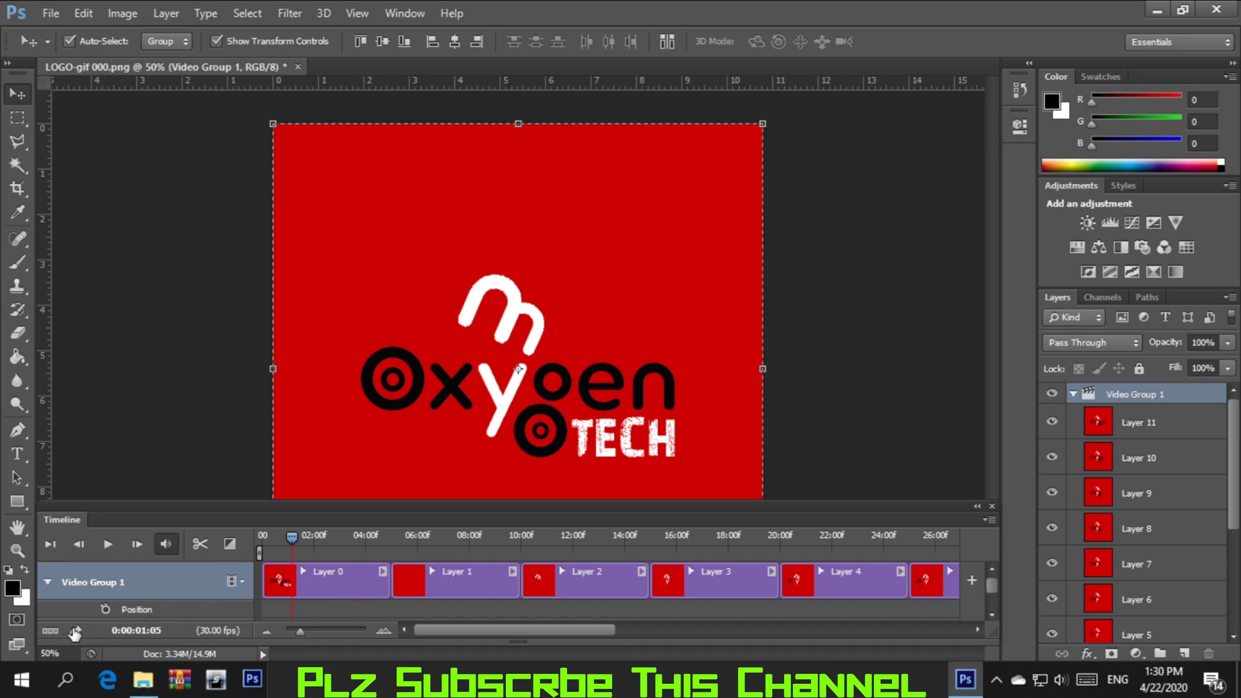
Convert the video timeline to a frame animation and set the delay of all 12 frames to 0.1 seconds.
left_click(50, 630)
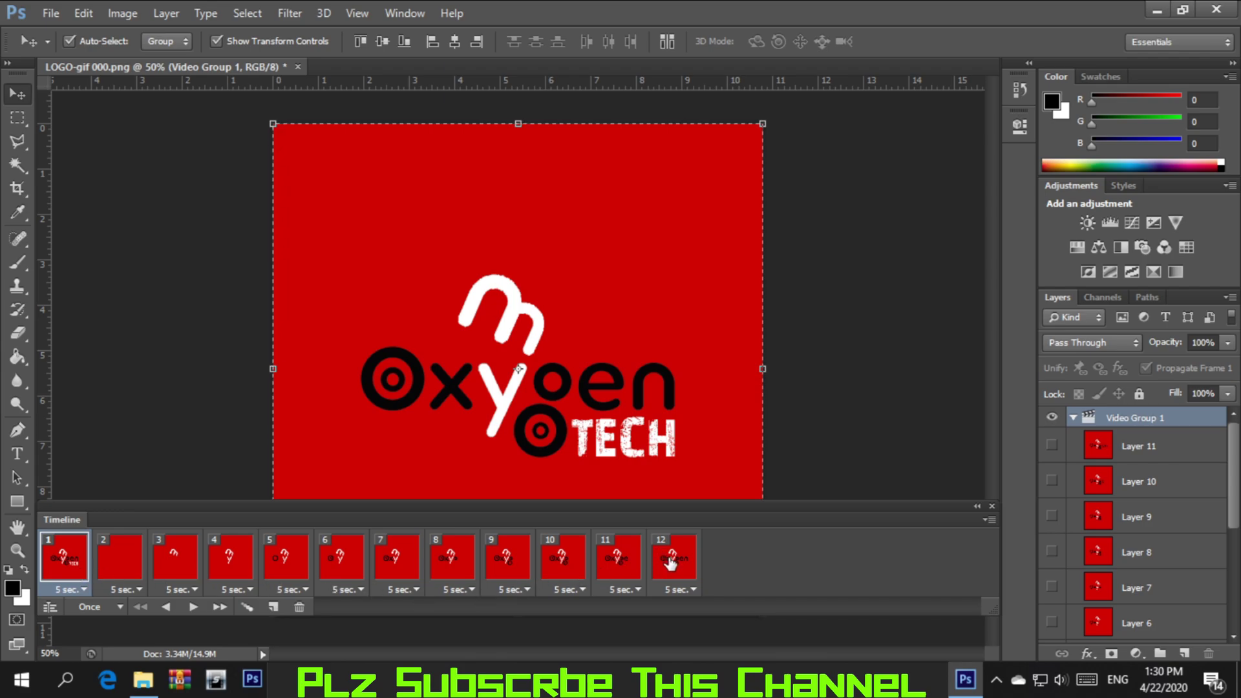
left_click(124, 569, "shift")
left_click(166, 568, "shift")
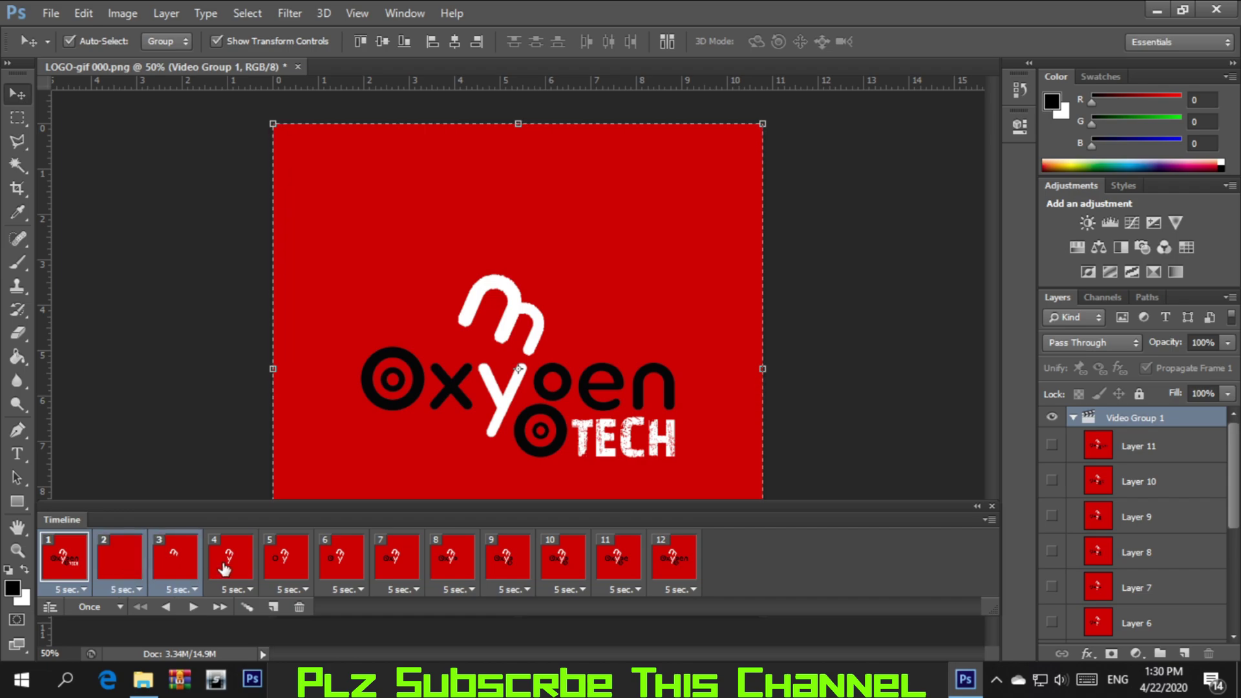
left_click(224, 568, "shift")
left_click(76, 566)
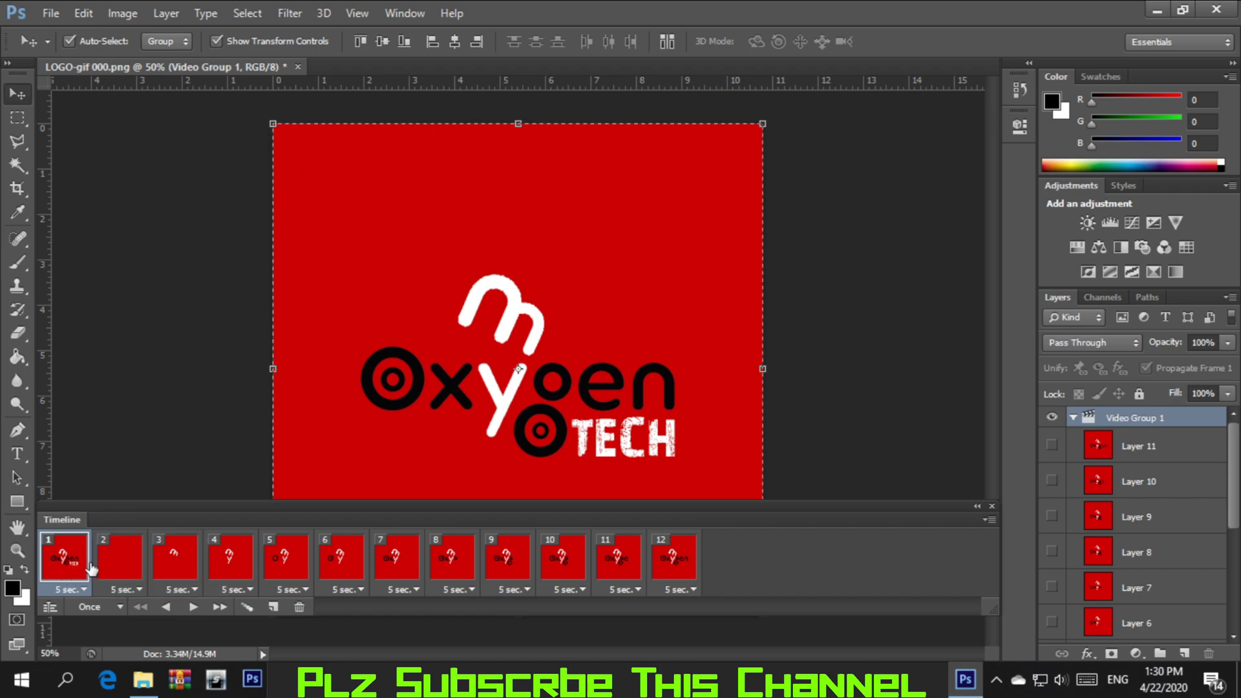
left_click(674, 568, "shift")
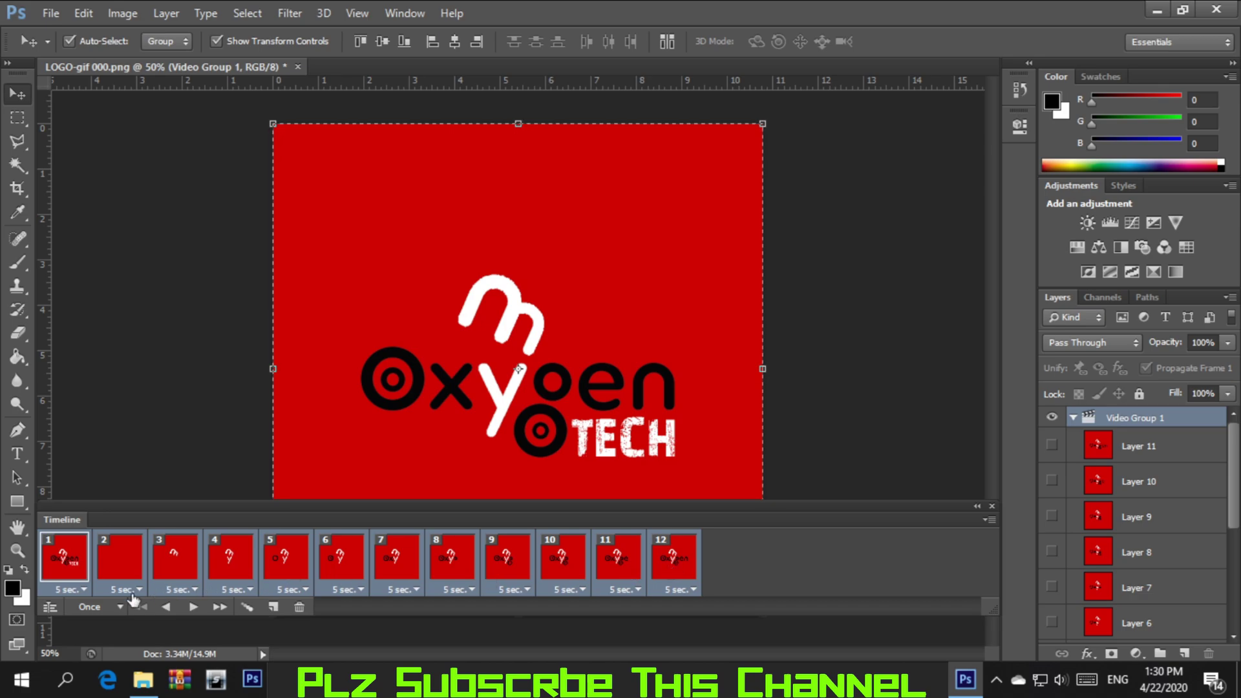
left_click(83, 590)
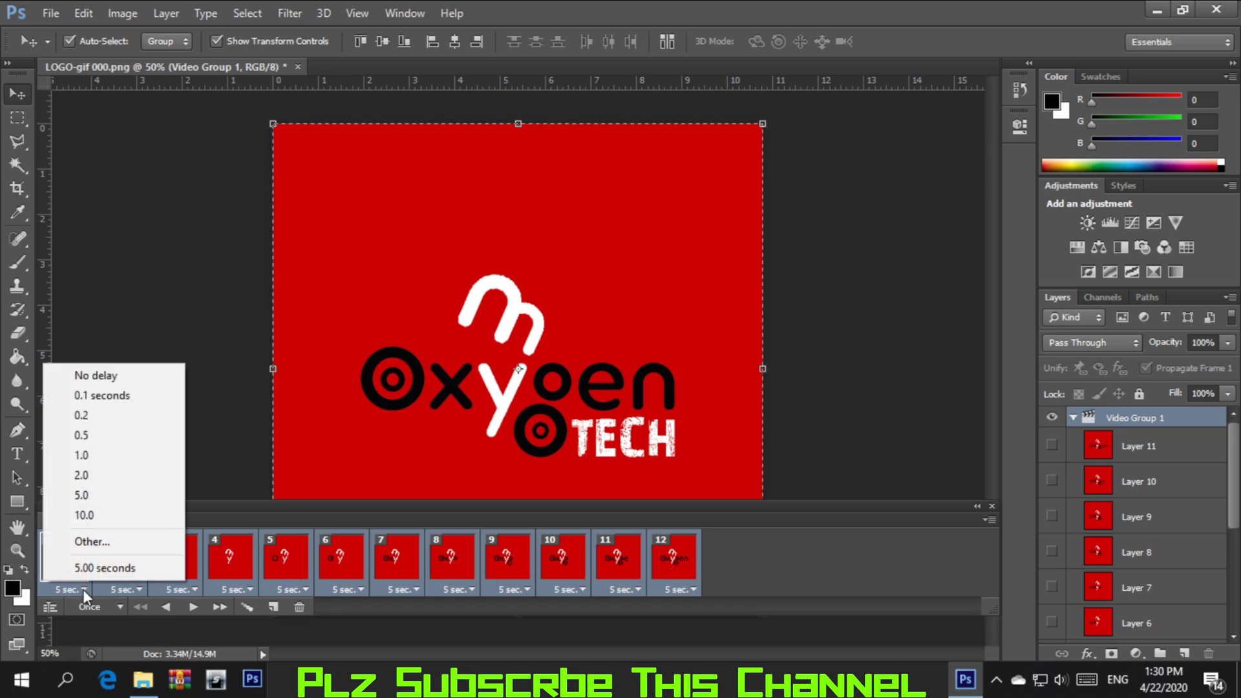
left_click(99, 396)
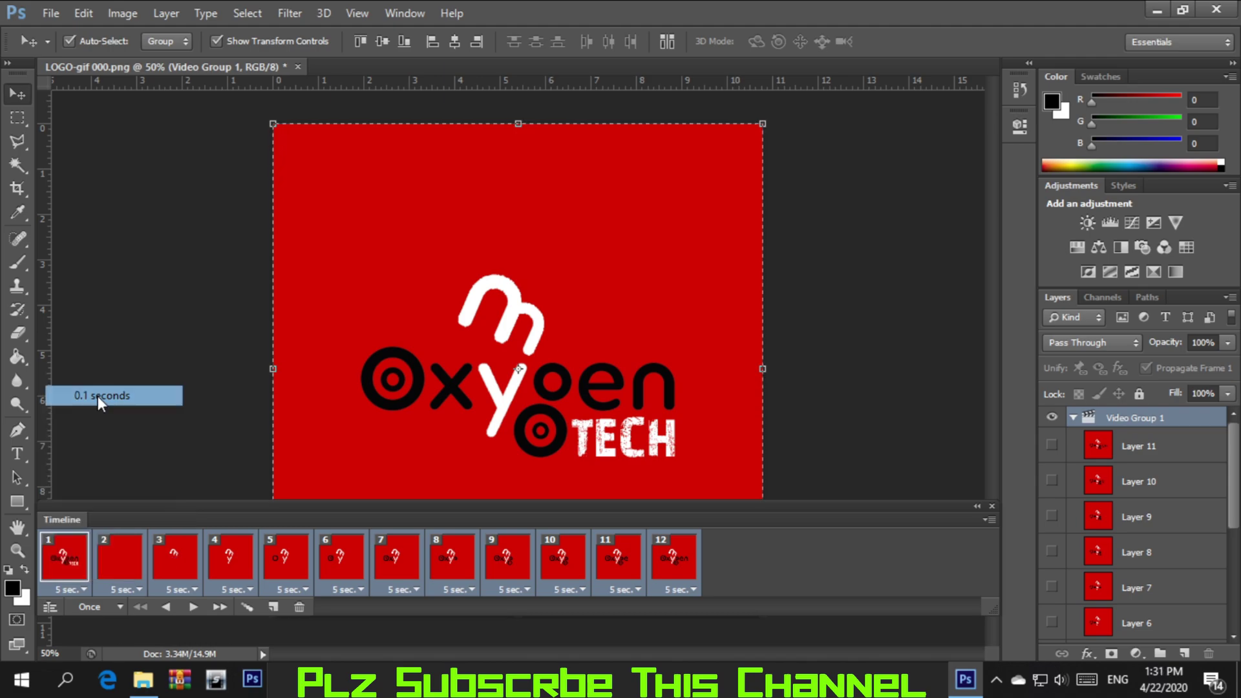
Set the animation's looping to Forever and give frame 1 a custom delay of 0.15 seconds.
left_click(116, 603)
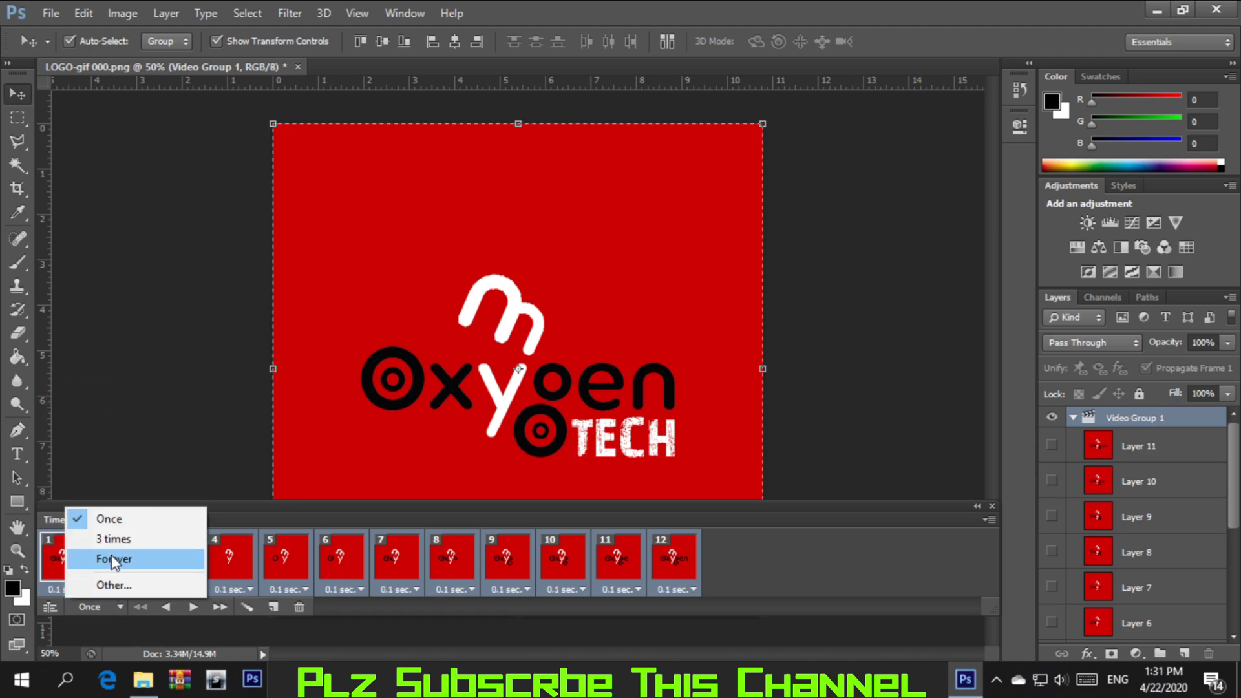
left_click(131, 565)
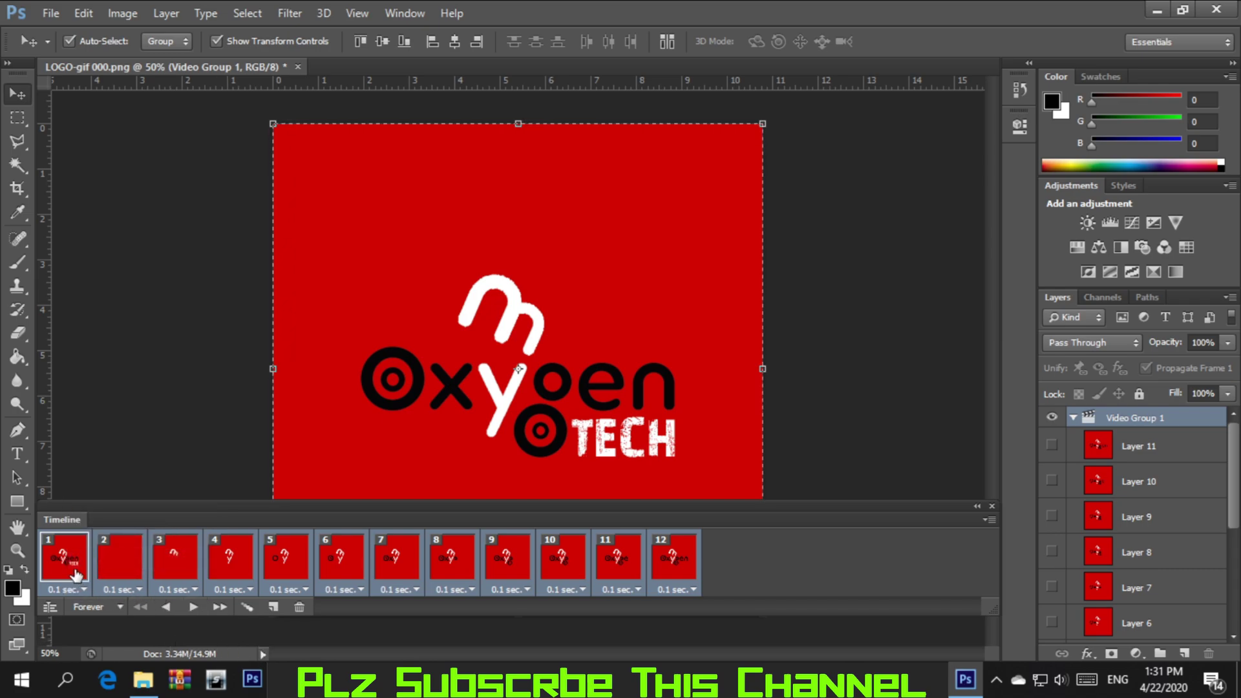
left_click(84, 589)
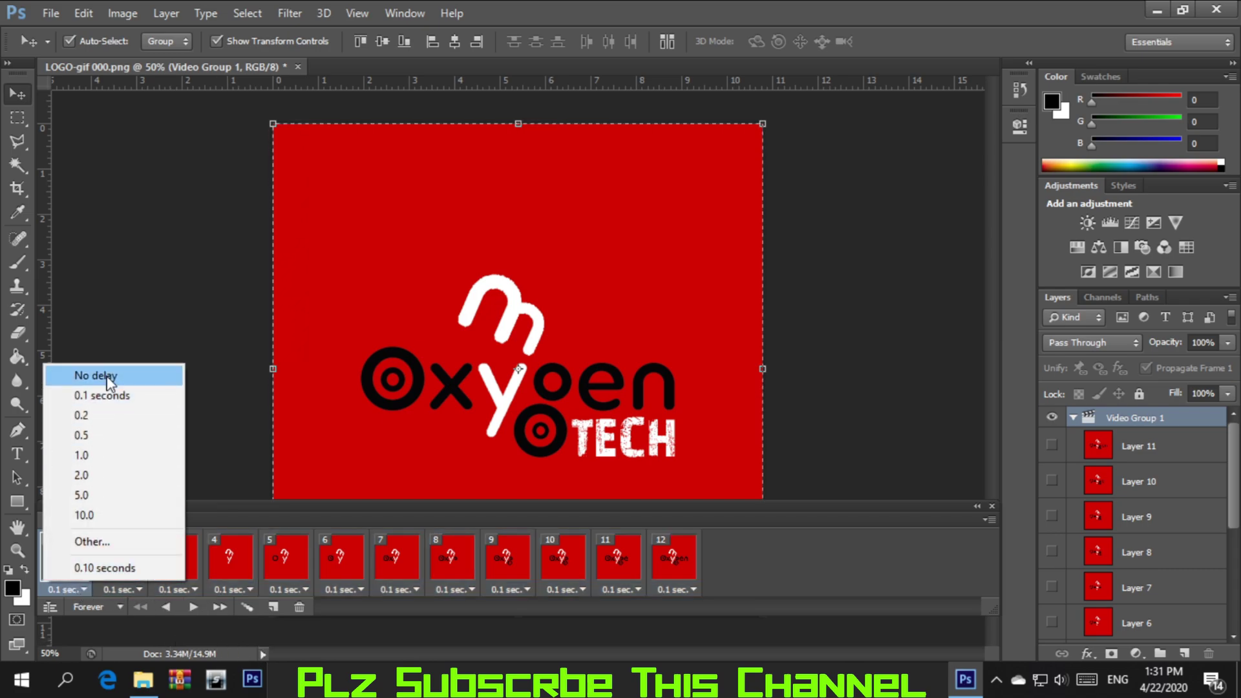
left_click(91, 541)
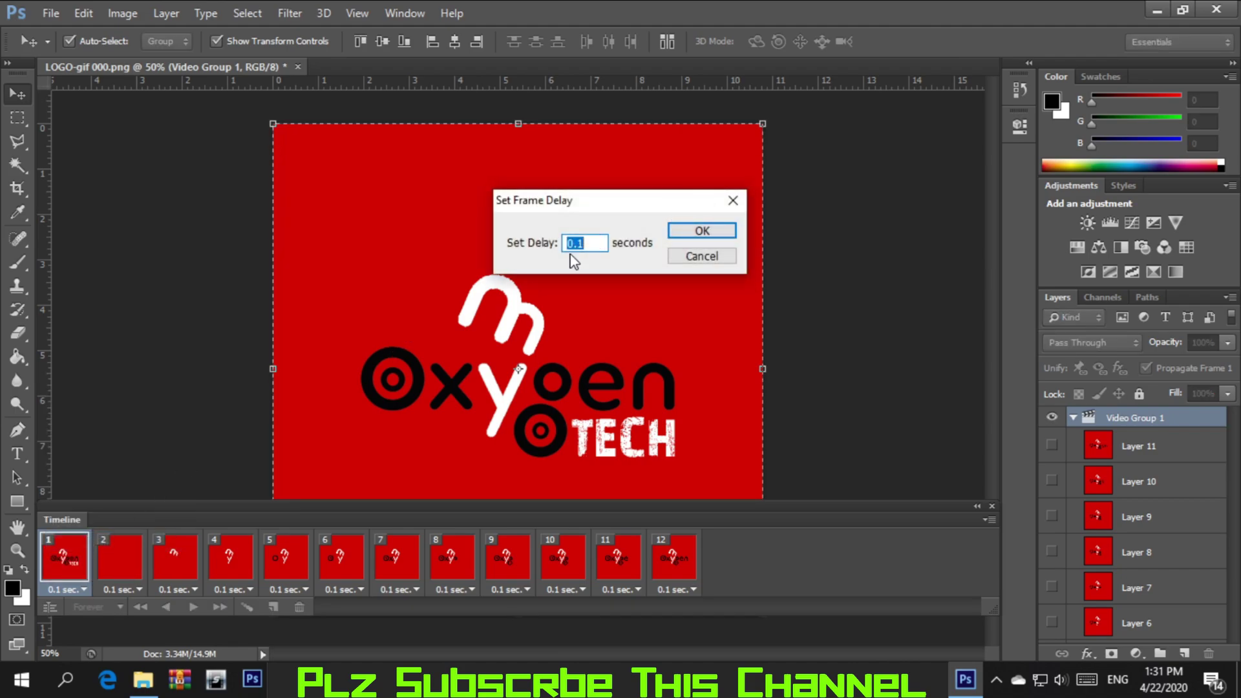
type("5")
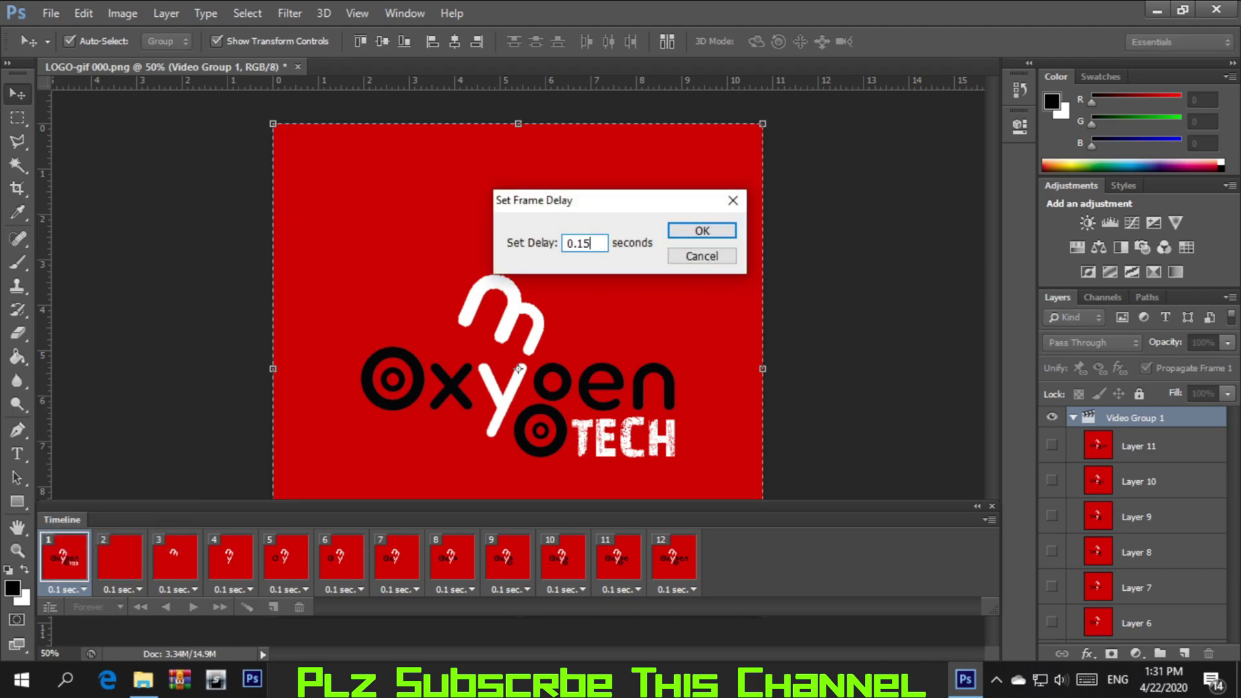
left_click(701, 231)
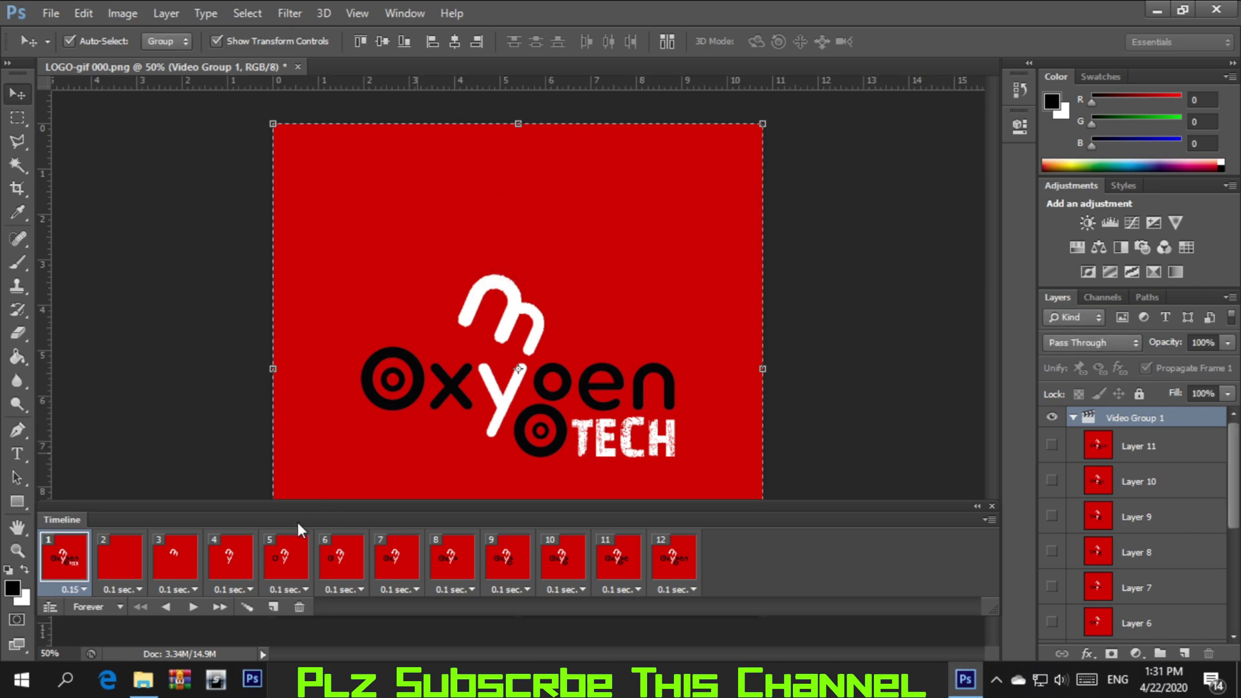
Give frame 3 a custom delay of 0.15 seconds and play the animation to check its timing.
left_click(182, 567)
left_click(196, 591)
left_click(197, 540)
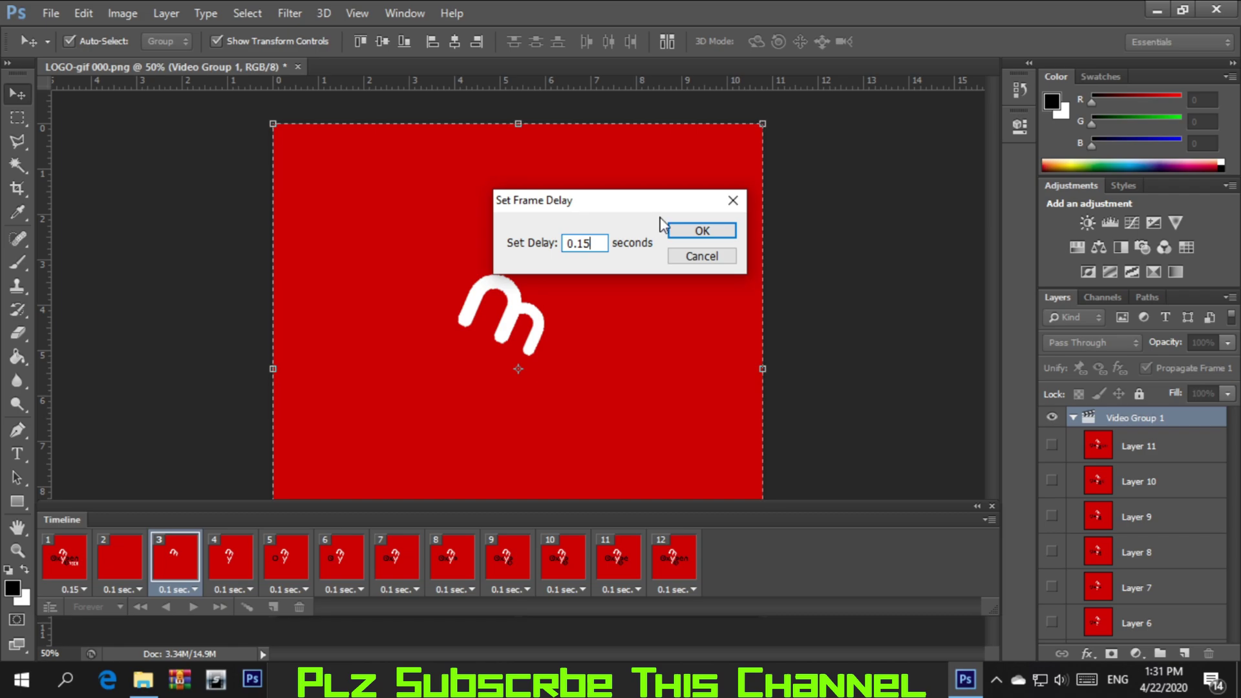
left_click(684, 231)
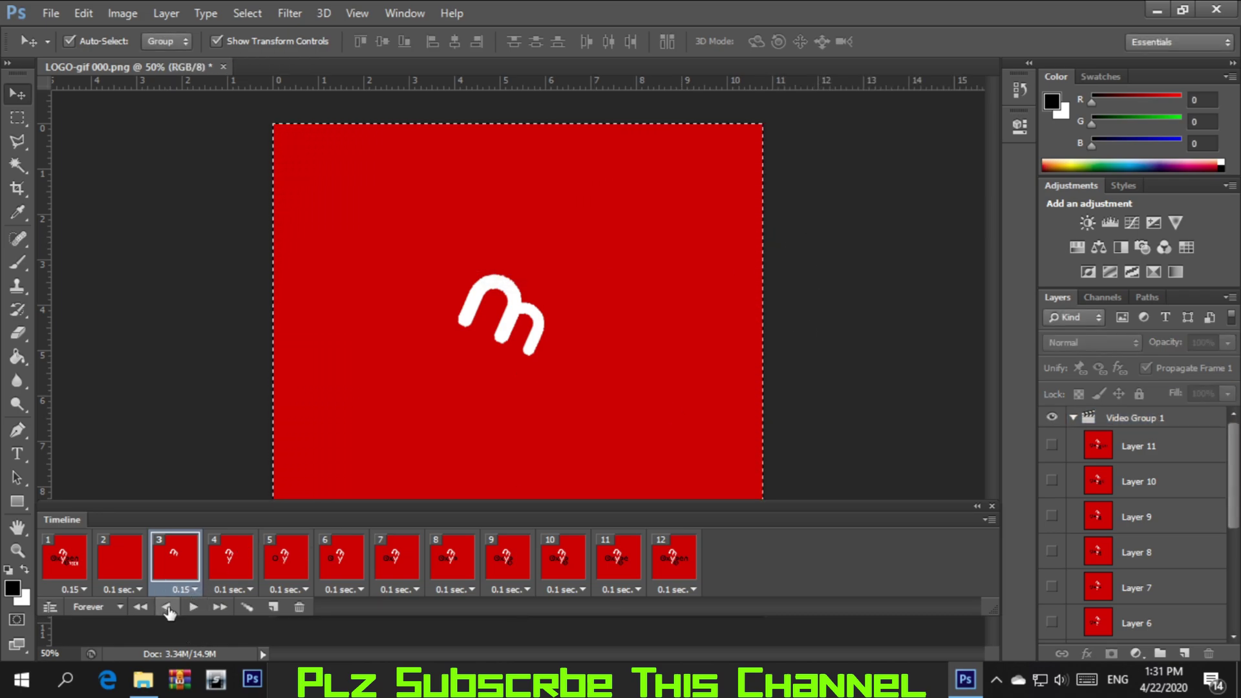
left_click(194, 608)
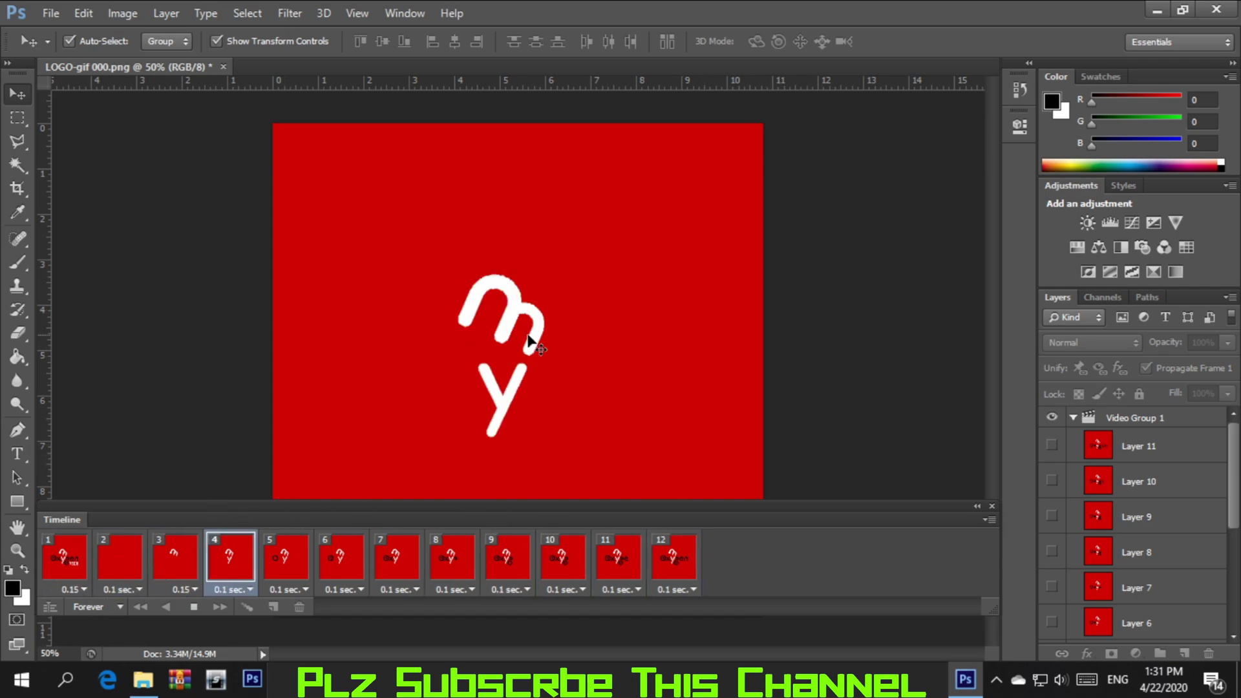
left_click(193, 607)
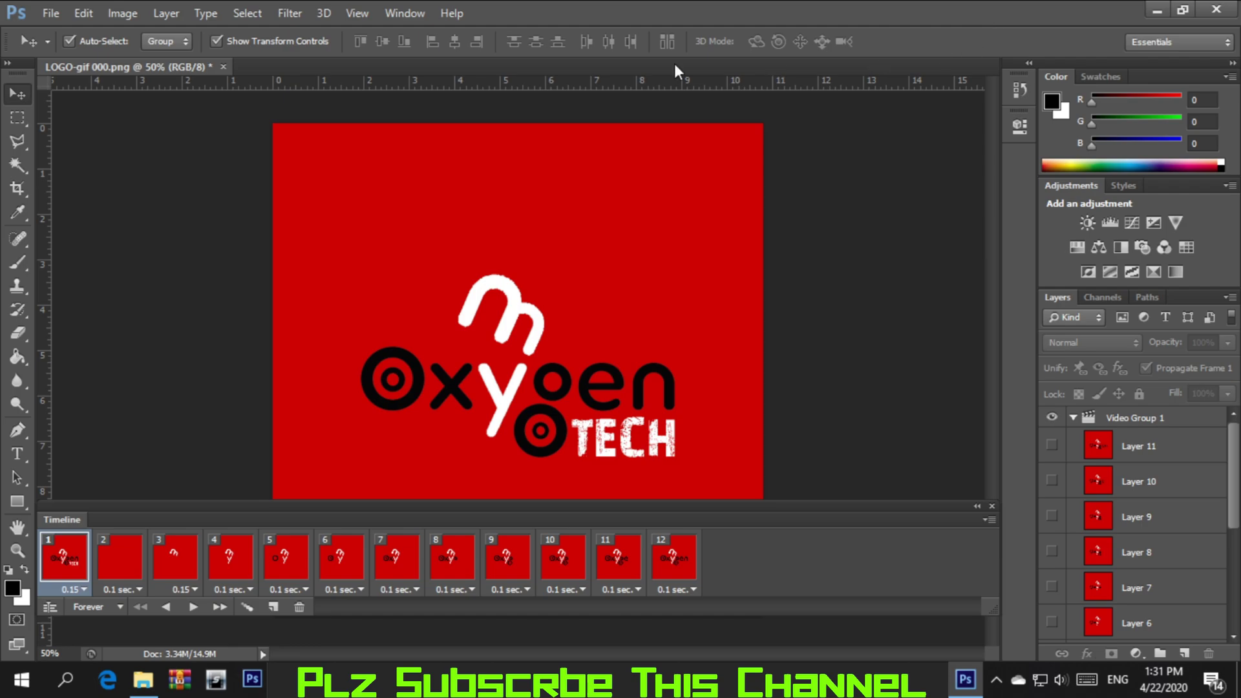
Start a Save for Web export as GIF with the Adaptive palette, 256 colors and sRGB conversion enabled.
left_click(50, 17)
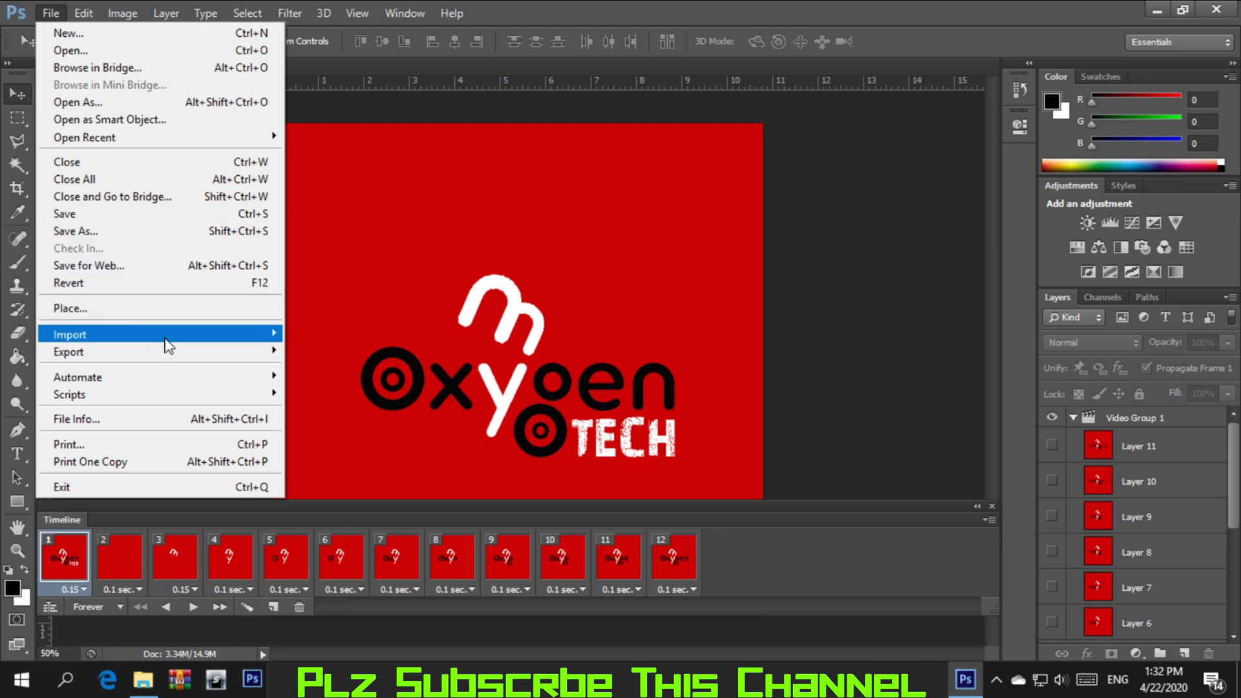
mouse_move(172, 357)
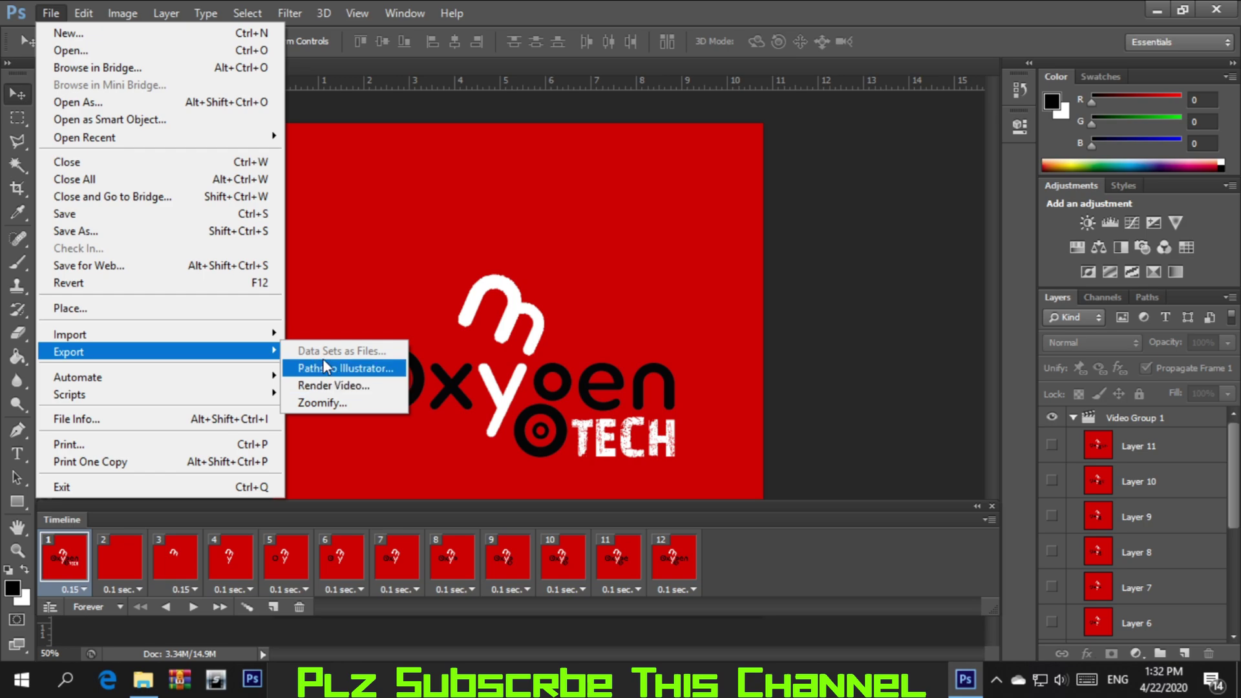
left_click(105, 270)
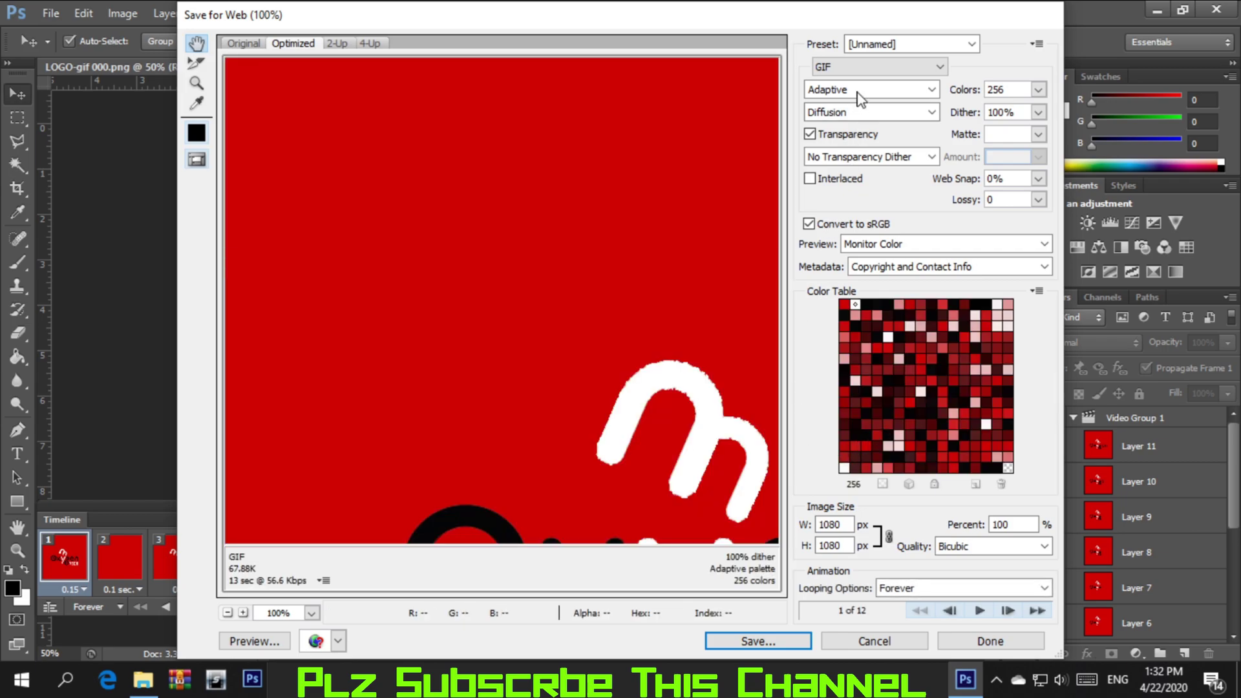
left_click(860, 68)
left_click(859, 67)
left_click(847, 92)
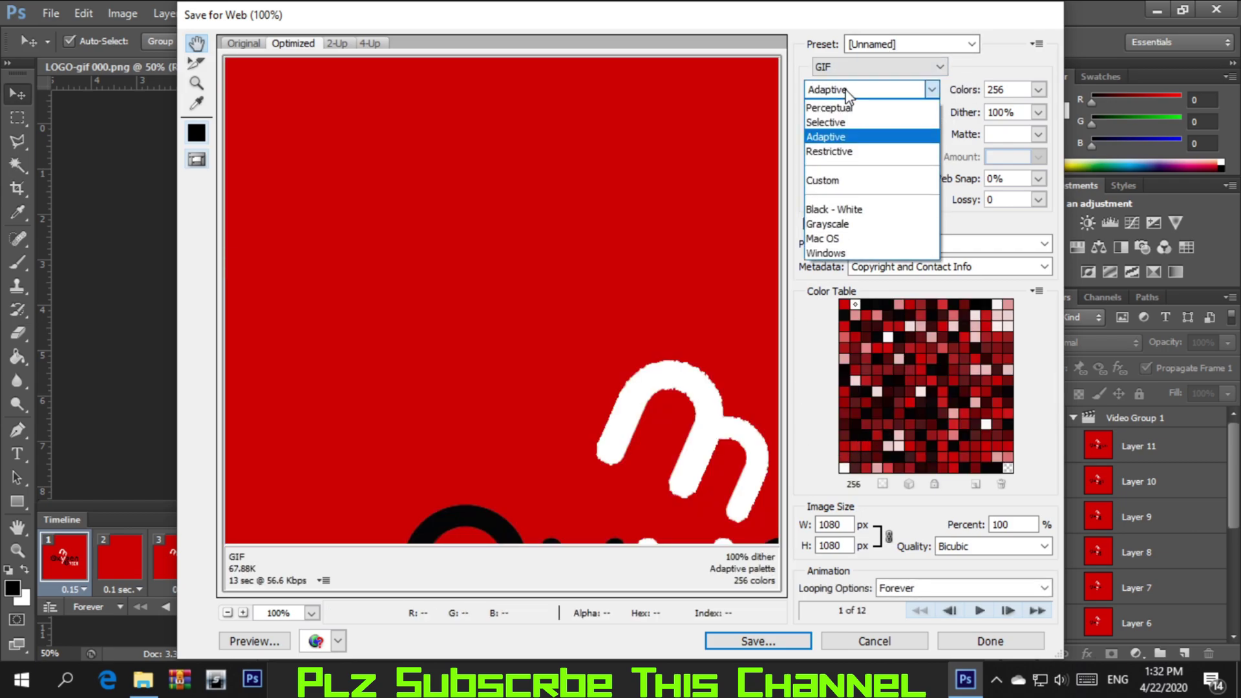
left_click(840, 138)
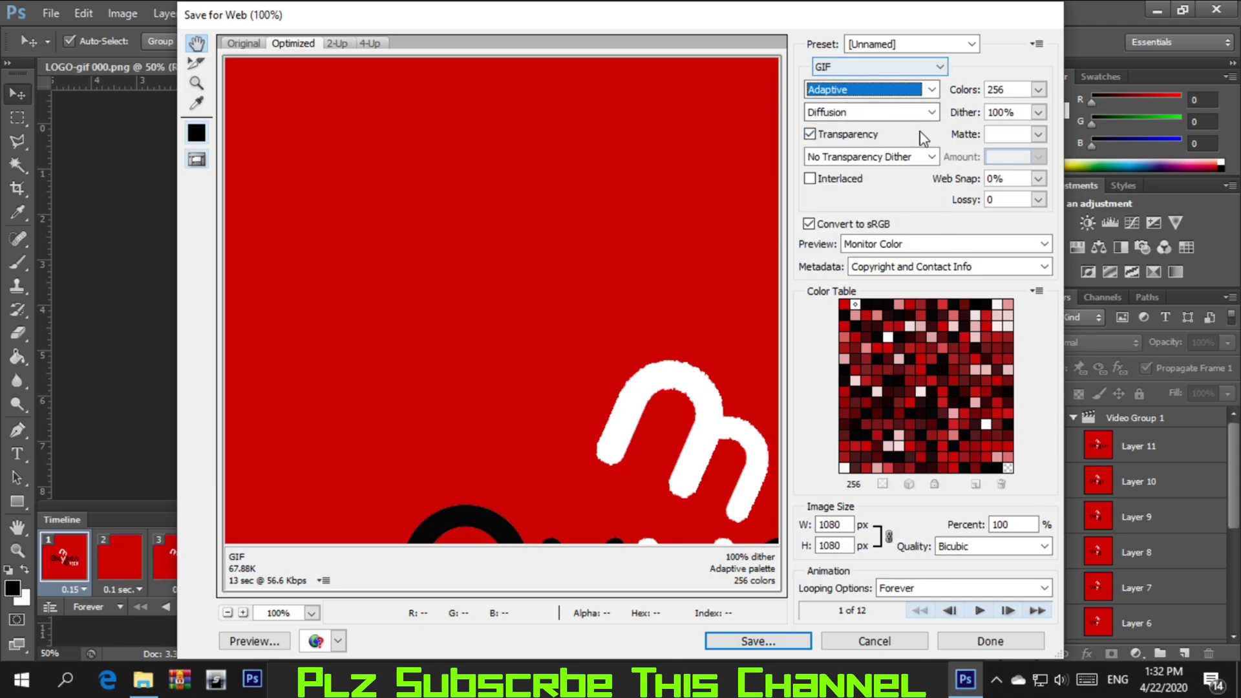
left_click(1038, 92)
left_click(1000, 252)
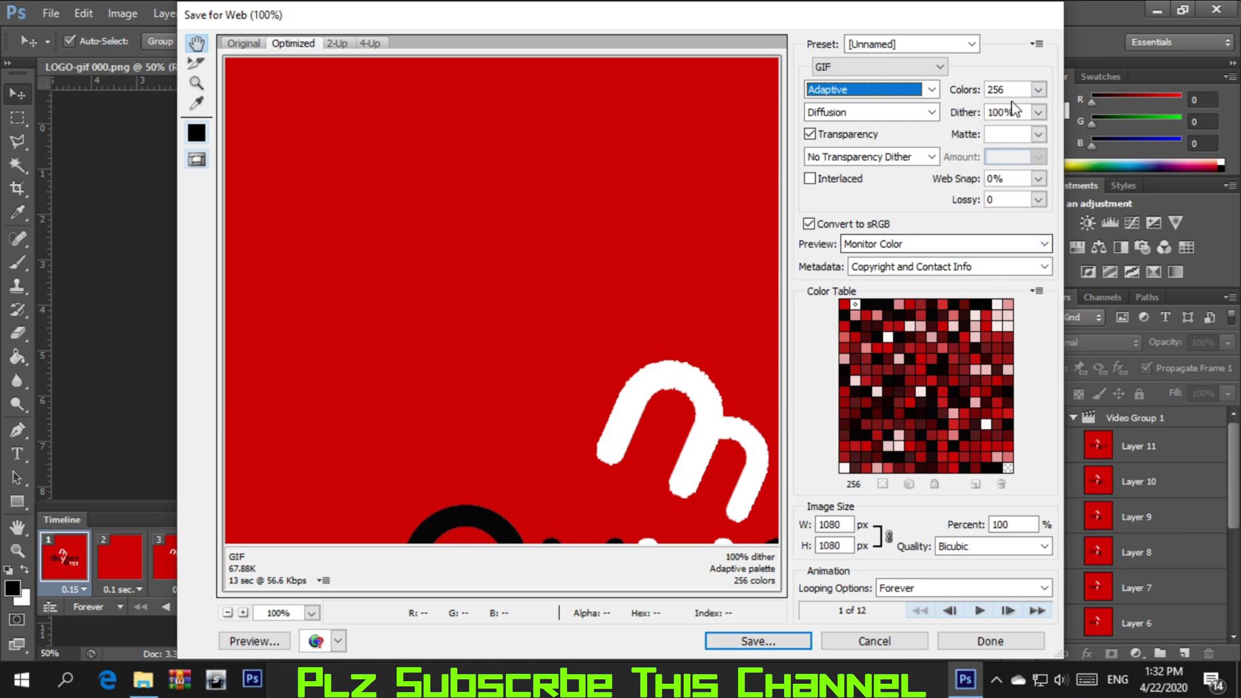
left_click(809, 224)
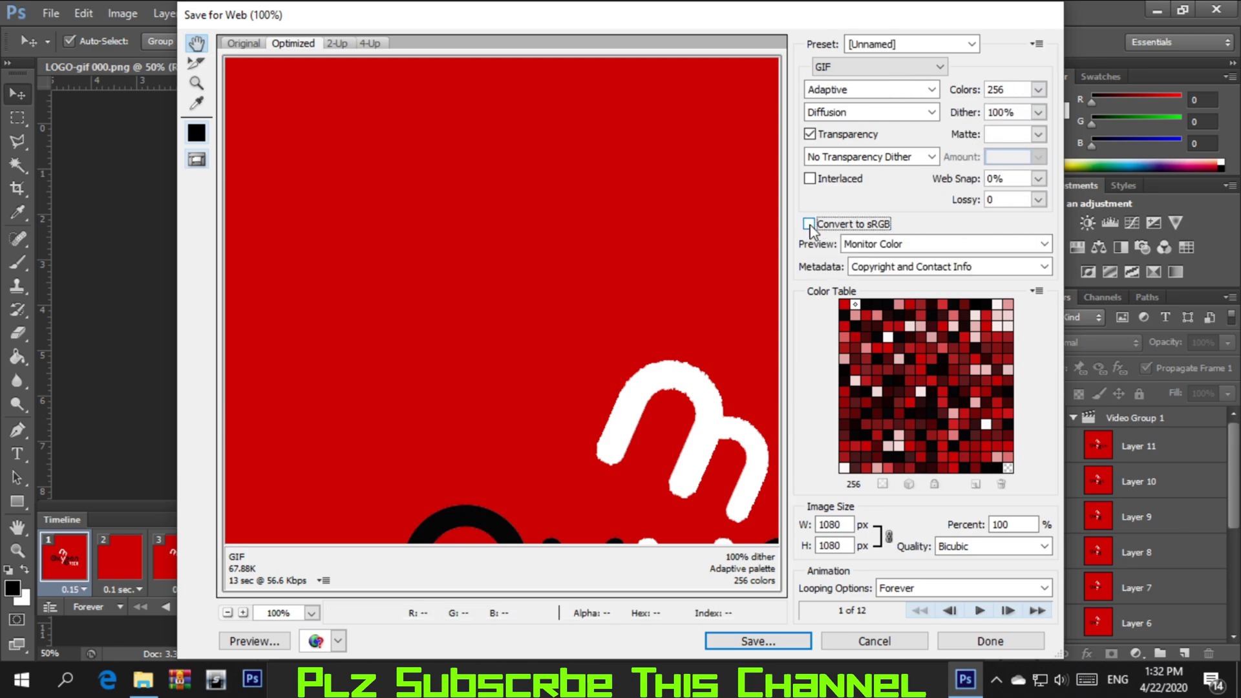
left_click(809, 224)
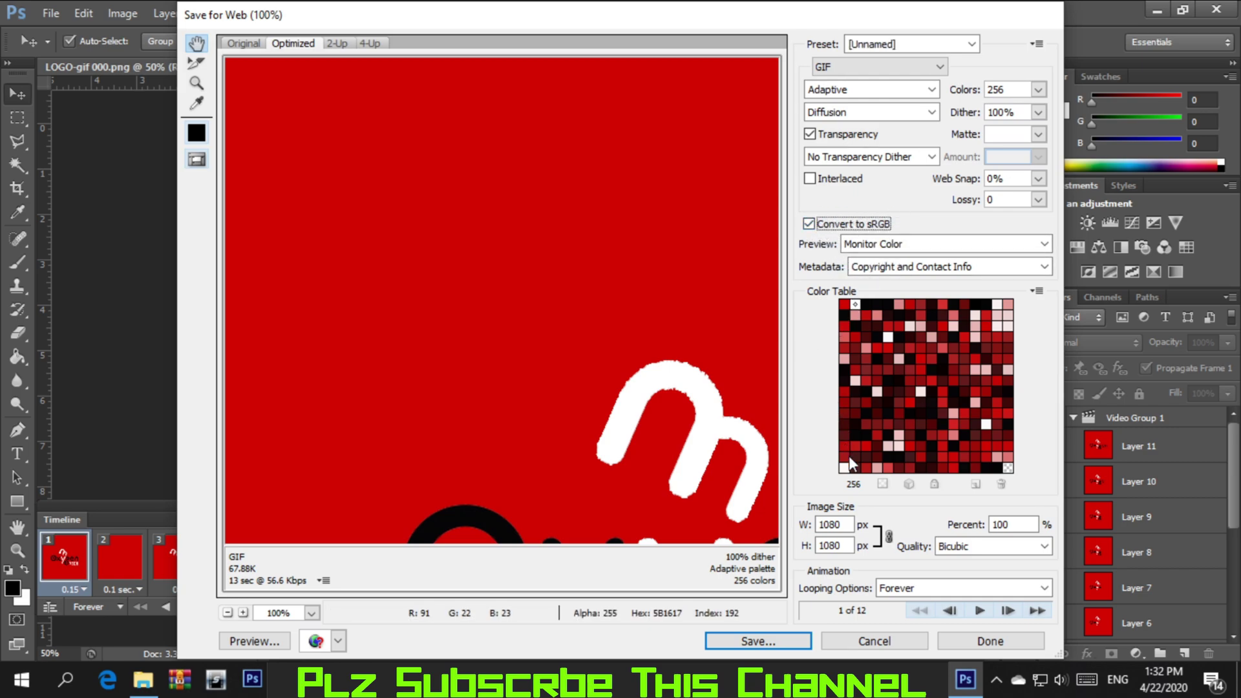
Set the exported GIF's size to 400 × 400 px and its looping option to Forever.
left_click(830, 525)
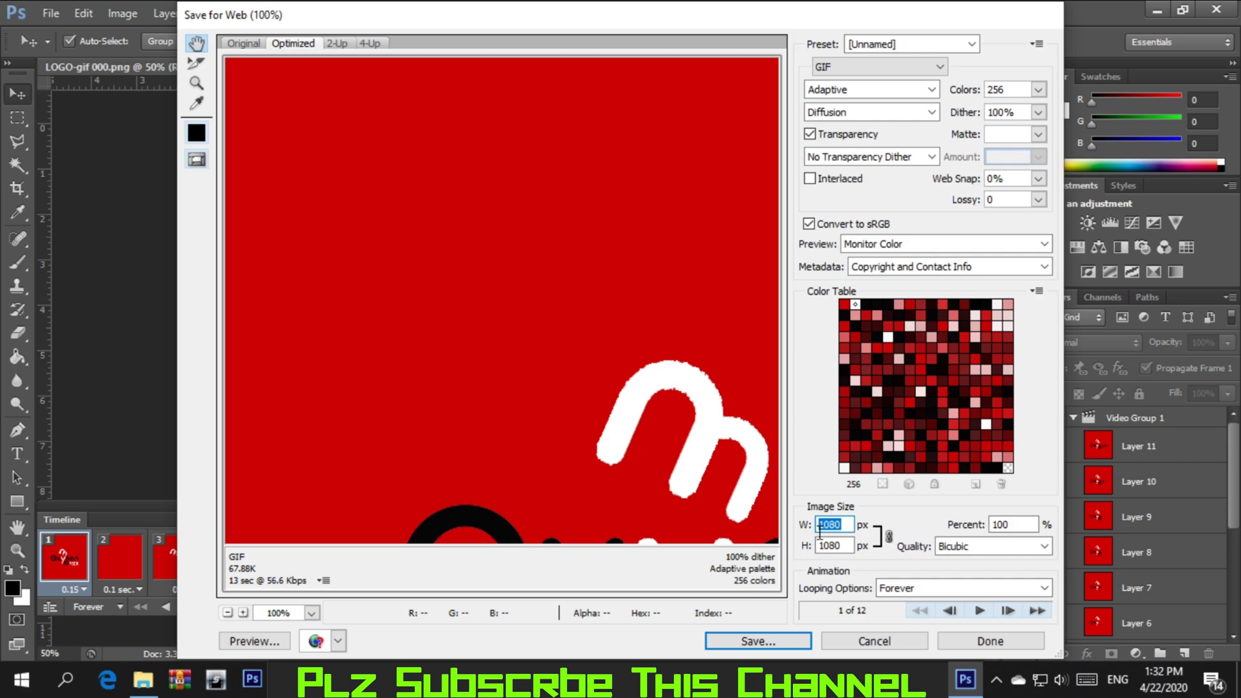
type("4")
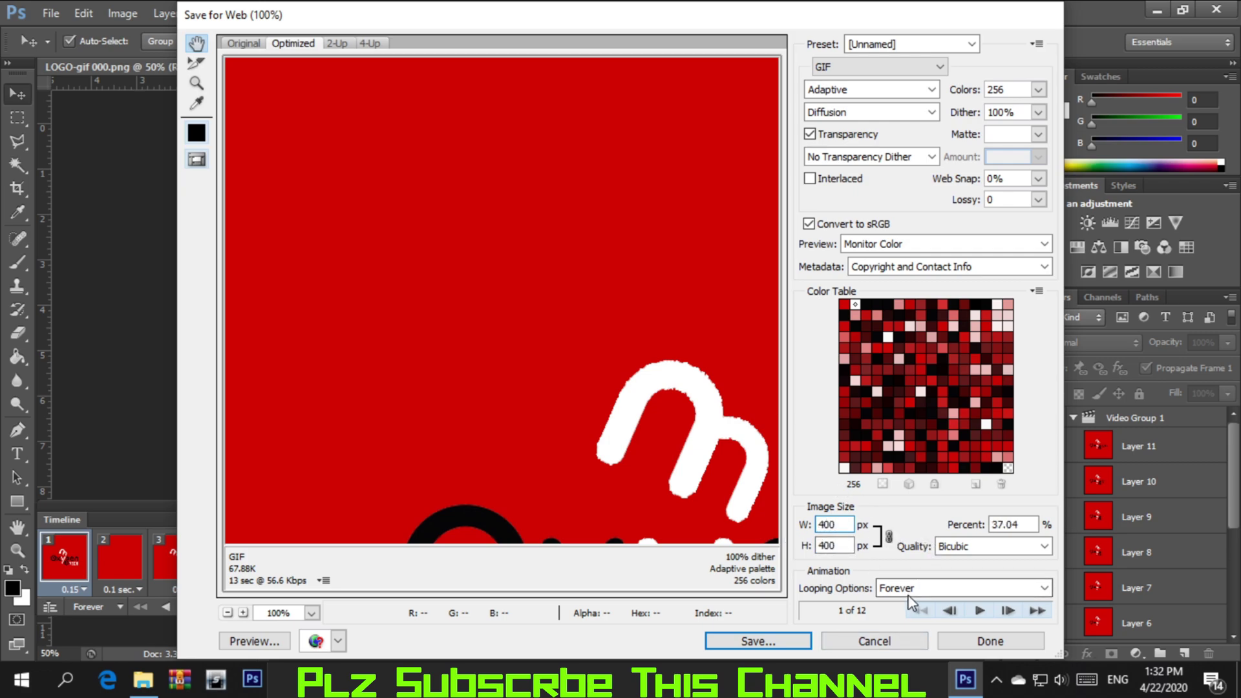
left_click(925, 588)
left_click(925, 589)
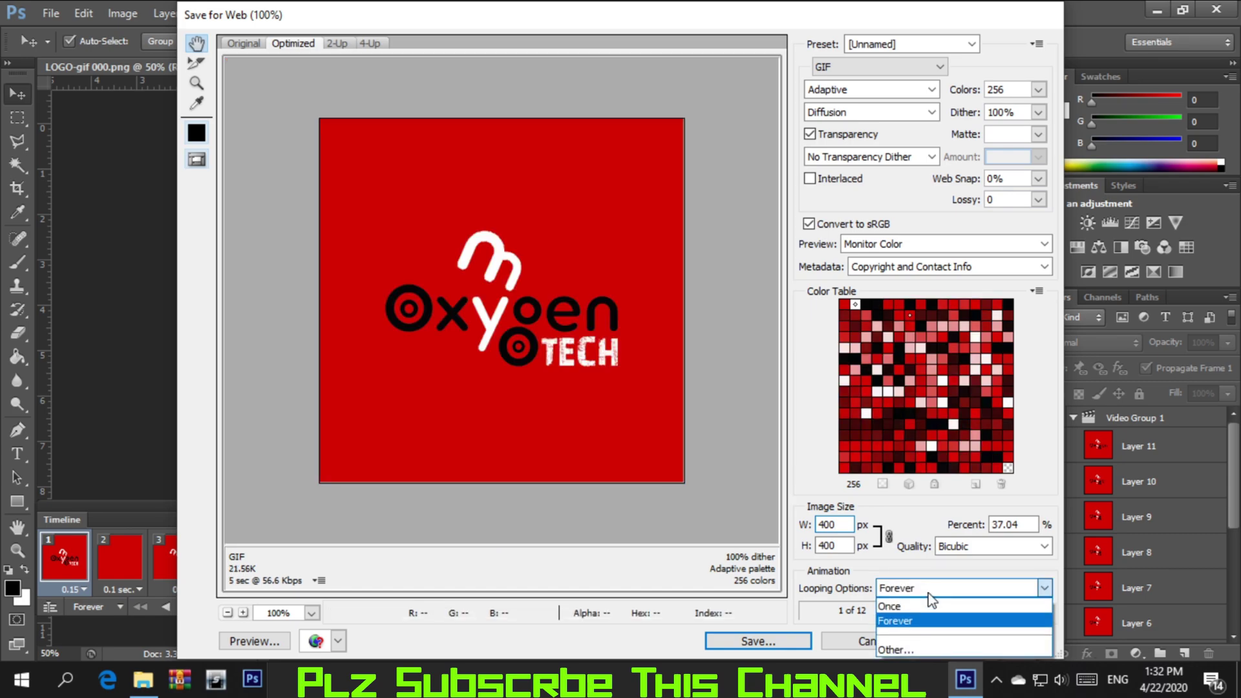
left_click(904, 618)
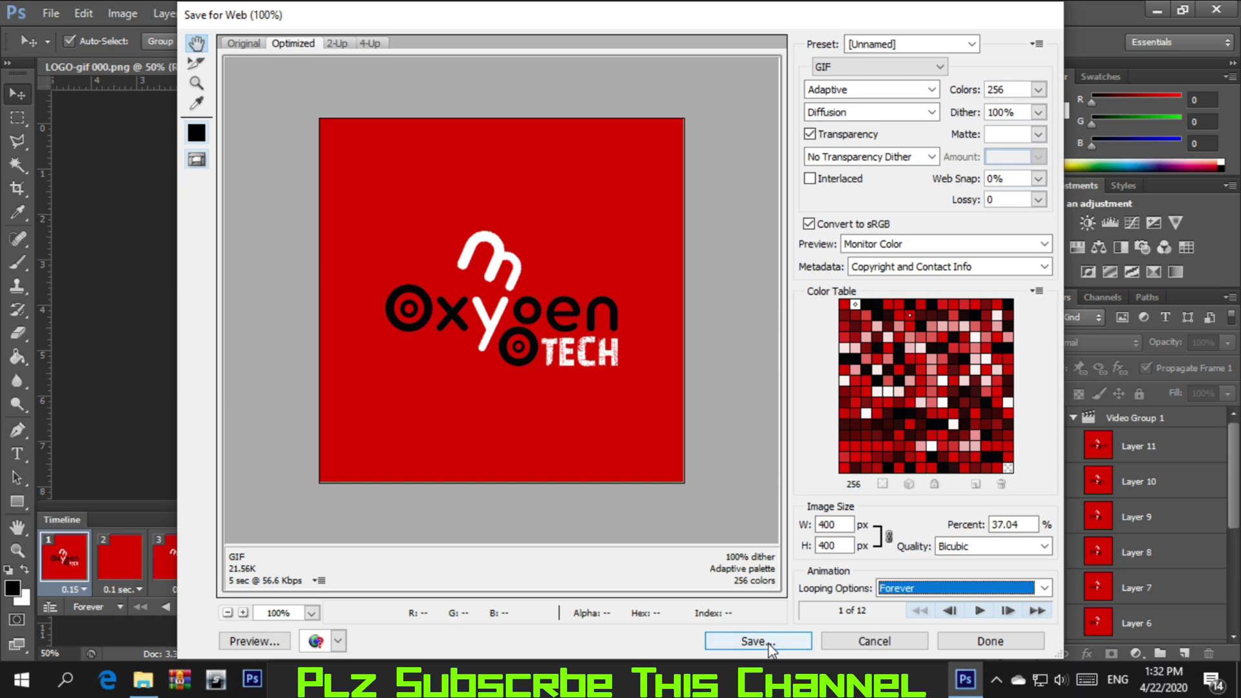
Preview the optimized GIF animation in the web browser and close the preview.
left_click(254, 642)
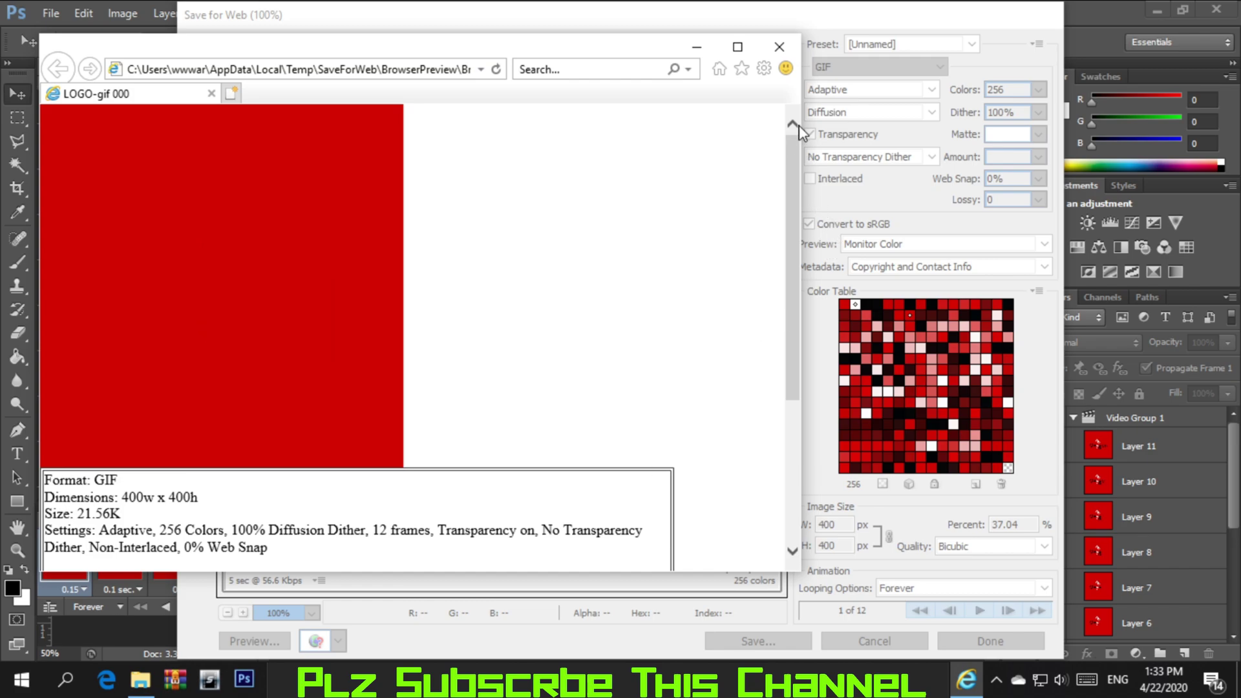
left_click(793, 48)
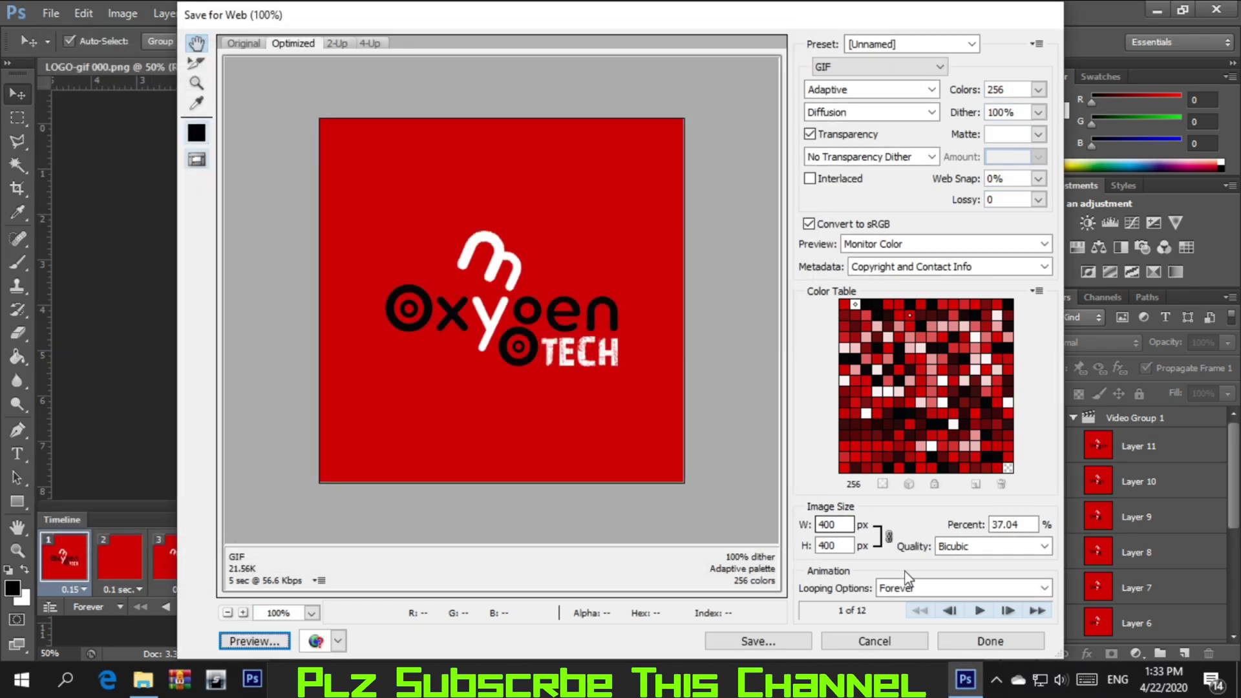
Save the optimized GIF into the Gif Logo folder under the file name New Logo for youtube.
left_click(772, 642)
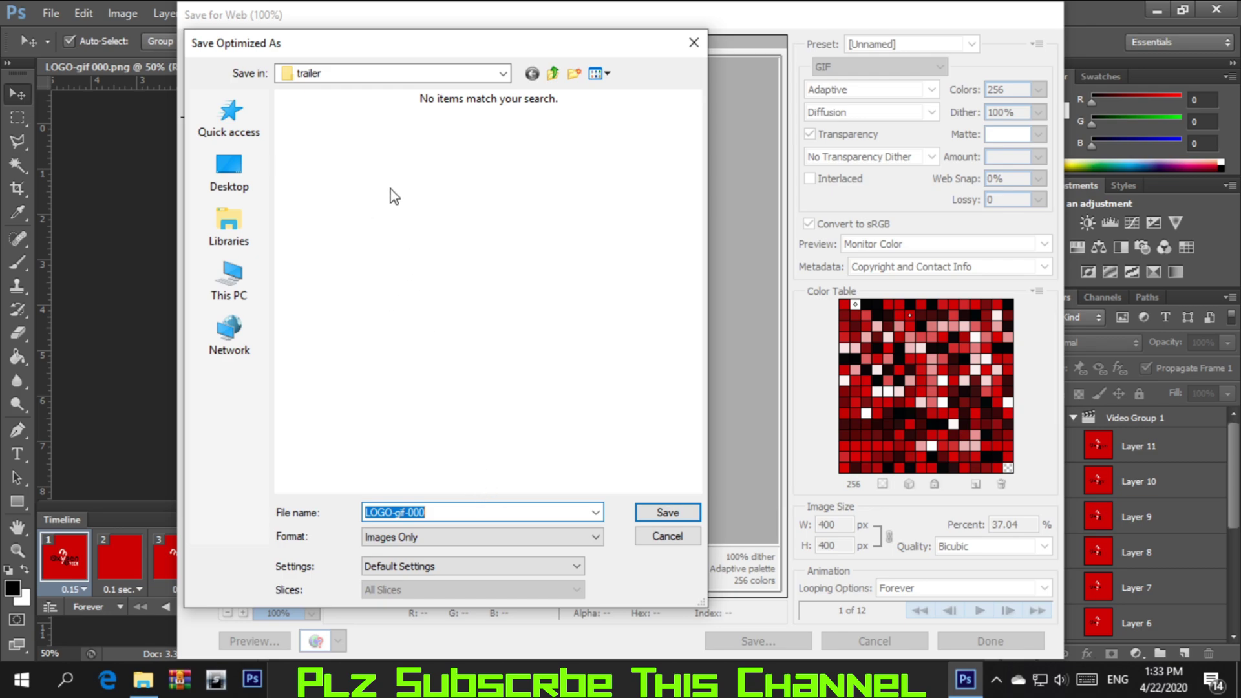
left_click(552, 73)
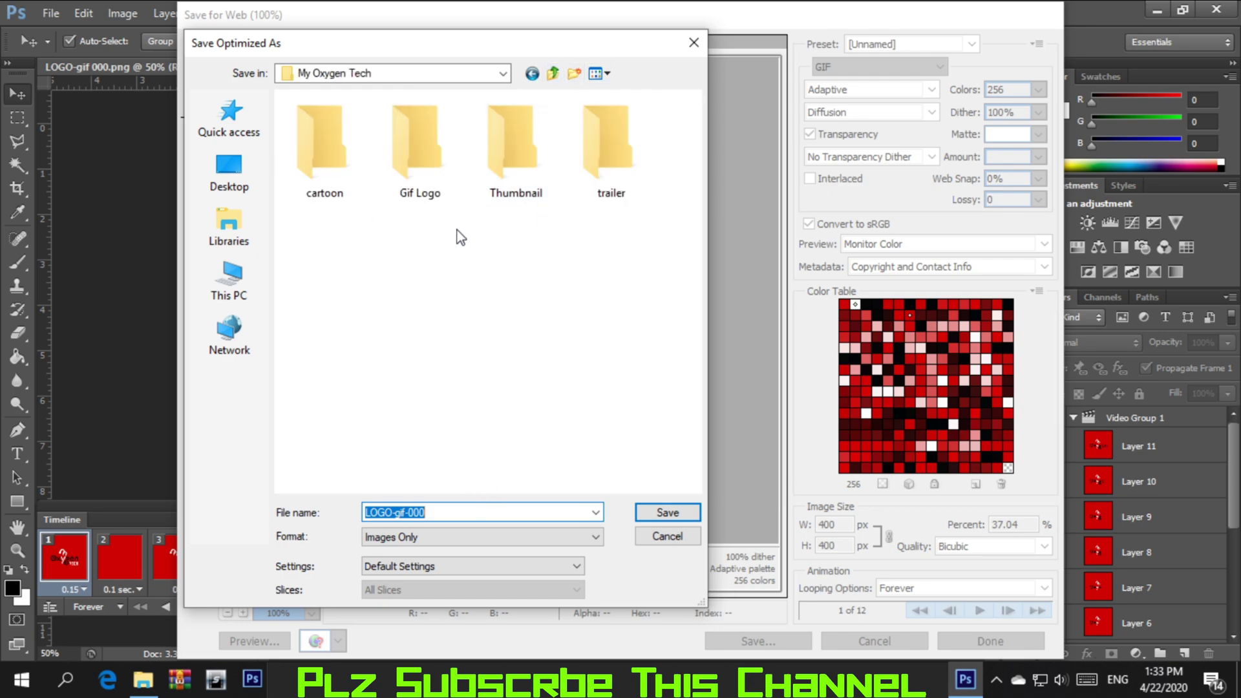
double_click(436, 159)
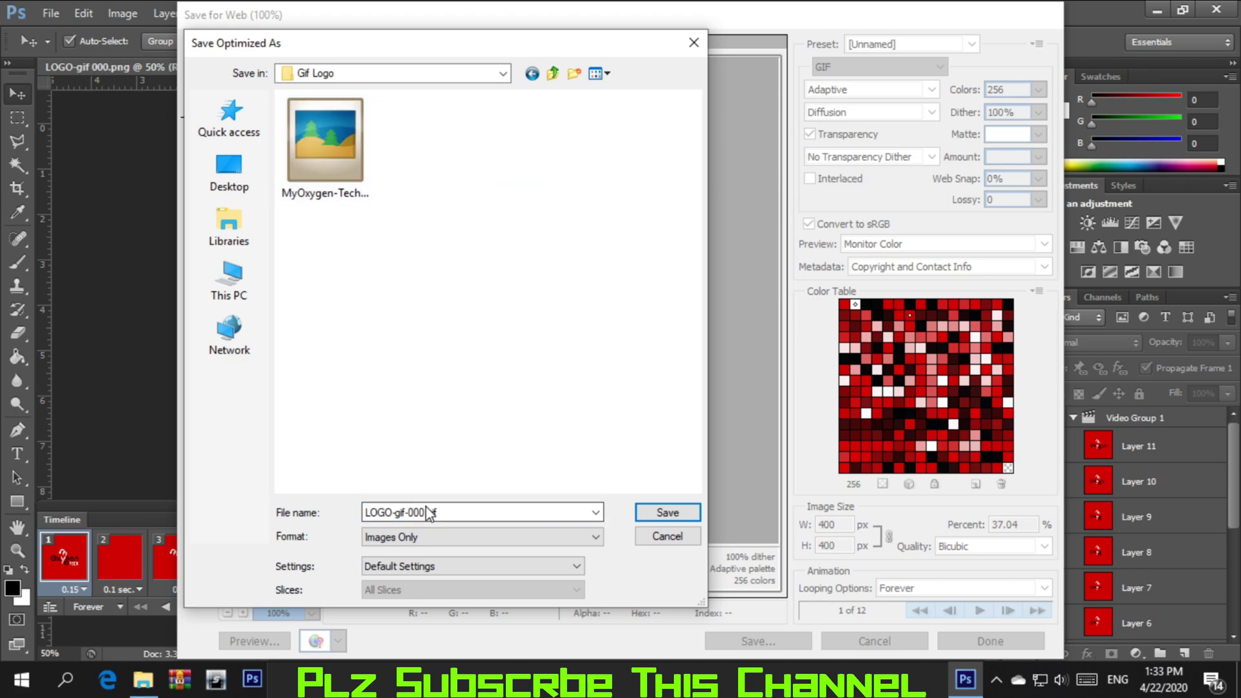
double_click(452, 513)
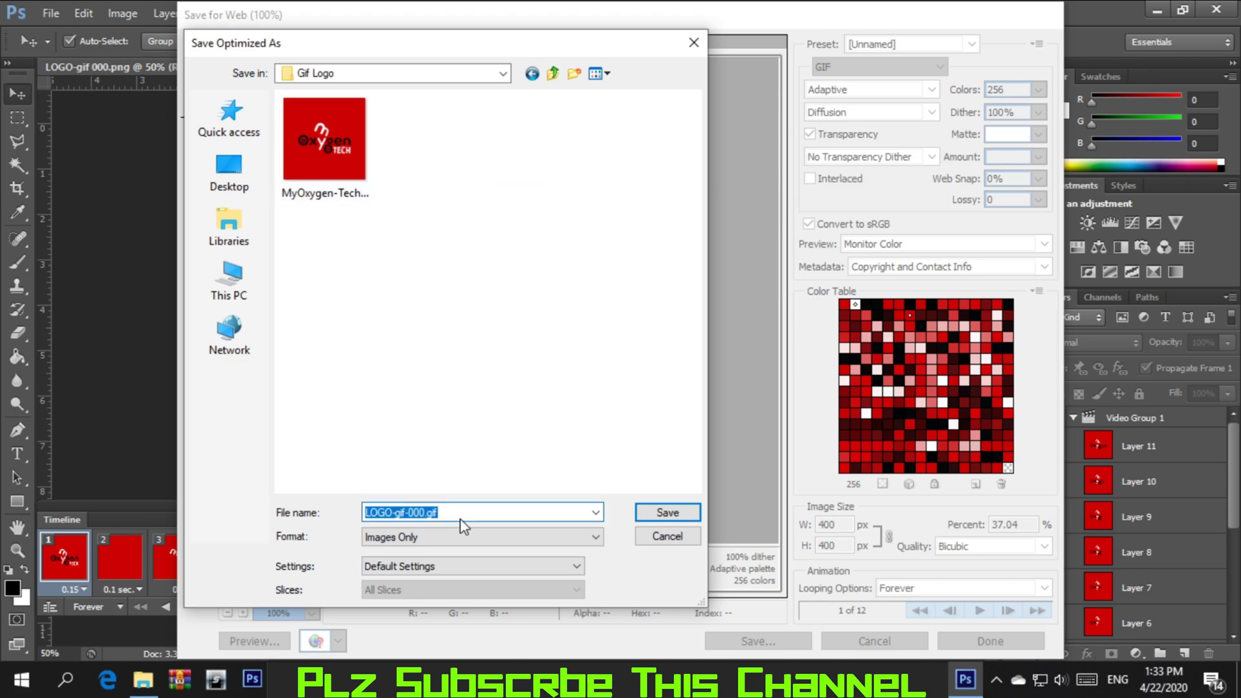
type("N")
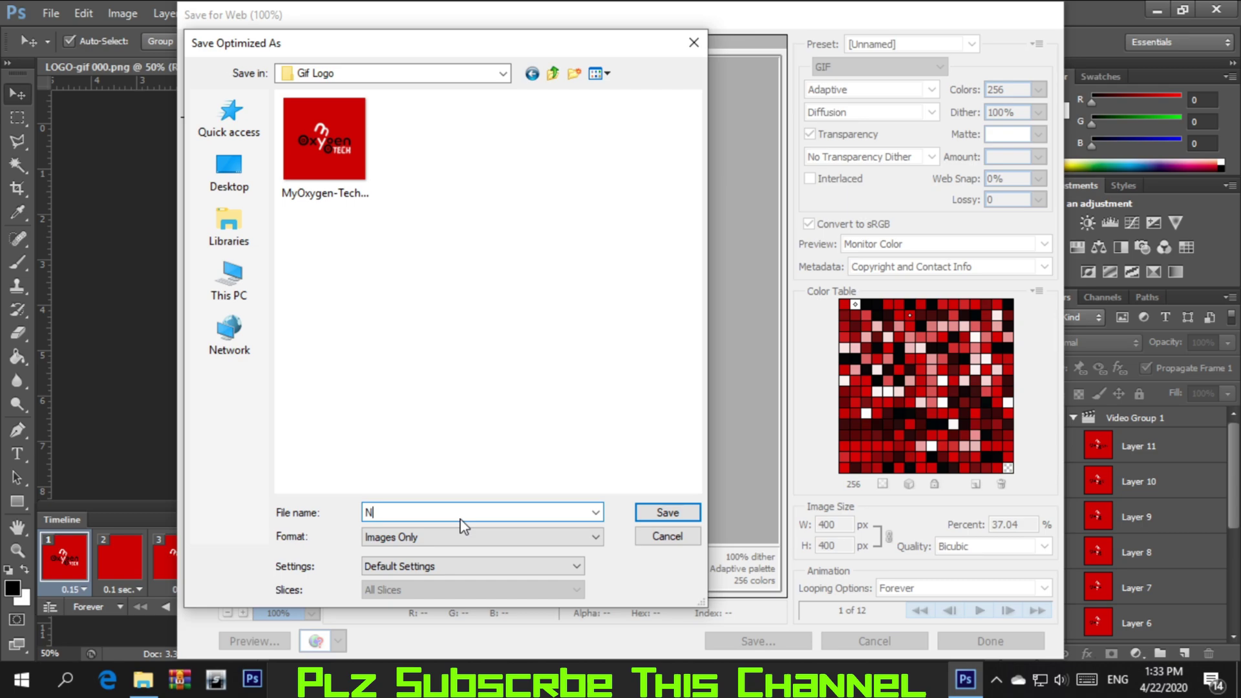
type("ew Logo for youtube")
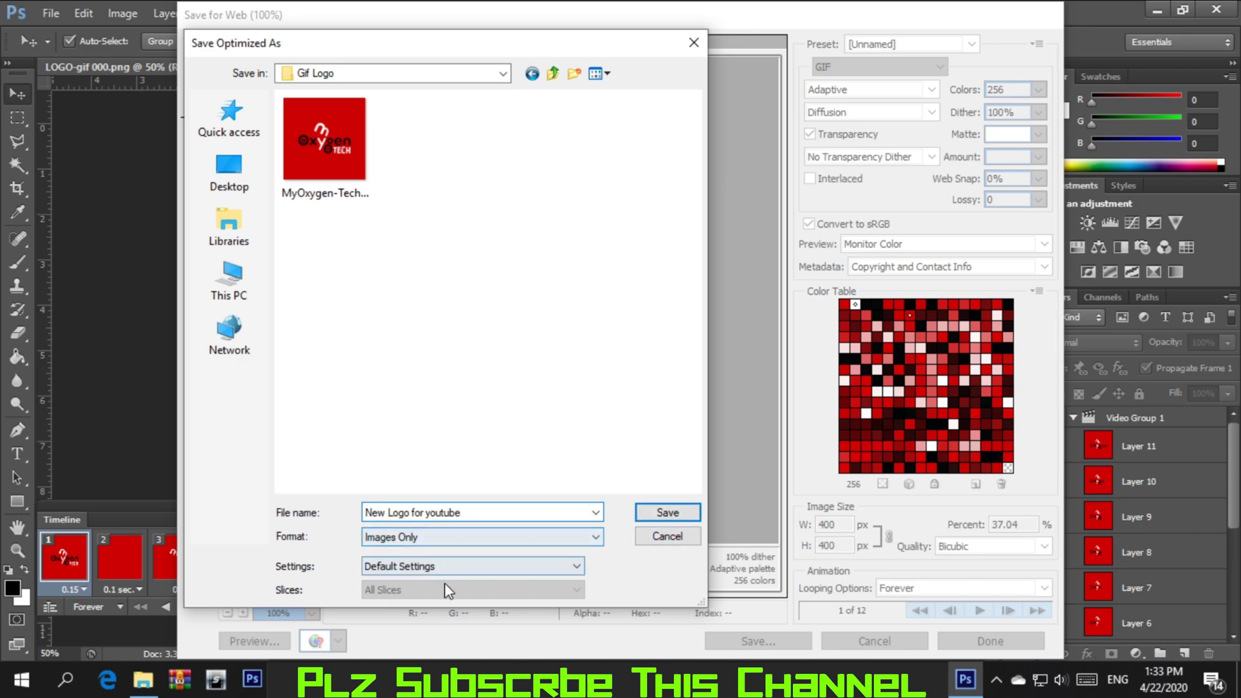
left_click(686, 519)
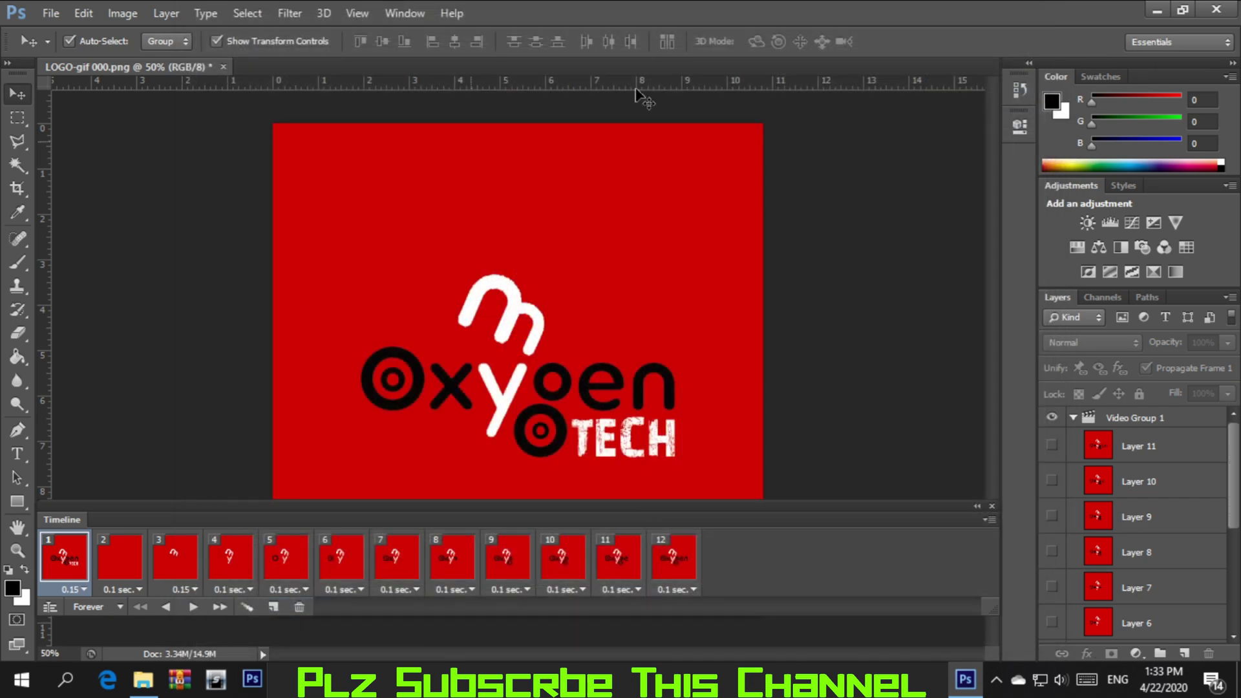
Switch to File Explorer, refresh the Gif Logo folder, open the New-Logo-for-youtube GIF in the default image viewer and close it.
left_click(143, 678)
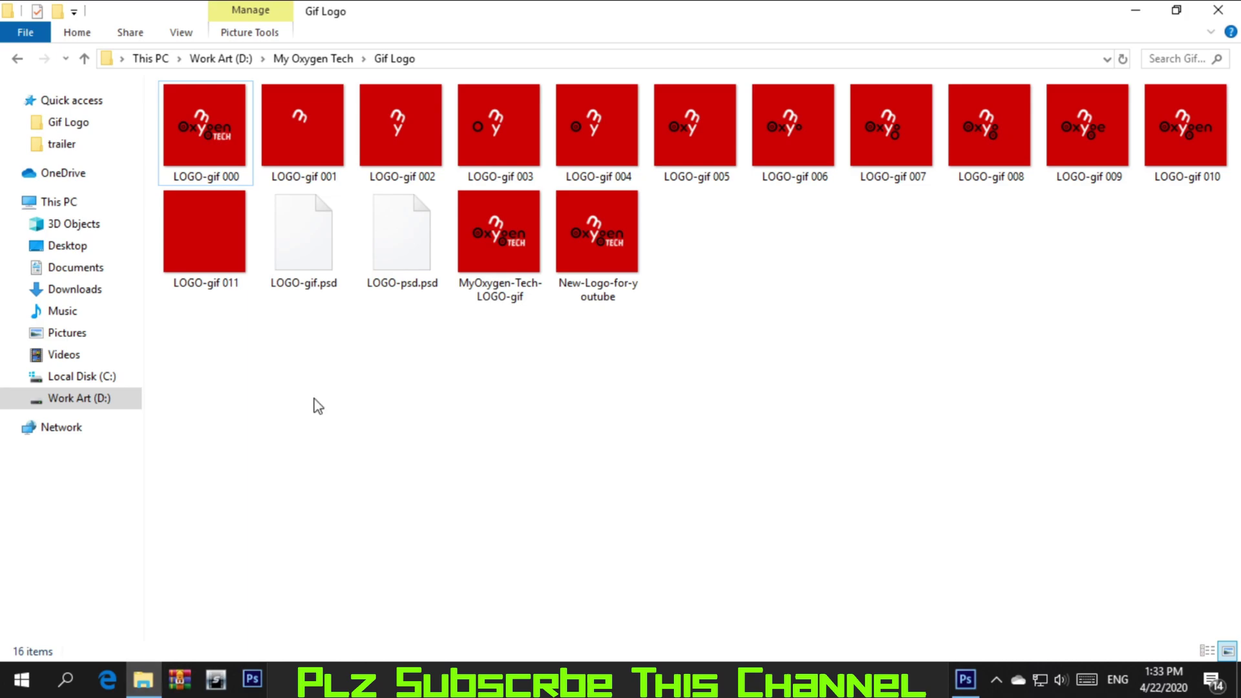
right_click(698, 260)
left_click(725, 332)
left_click(603, 248)
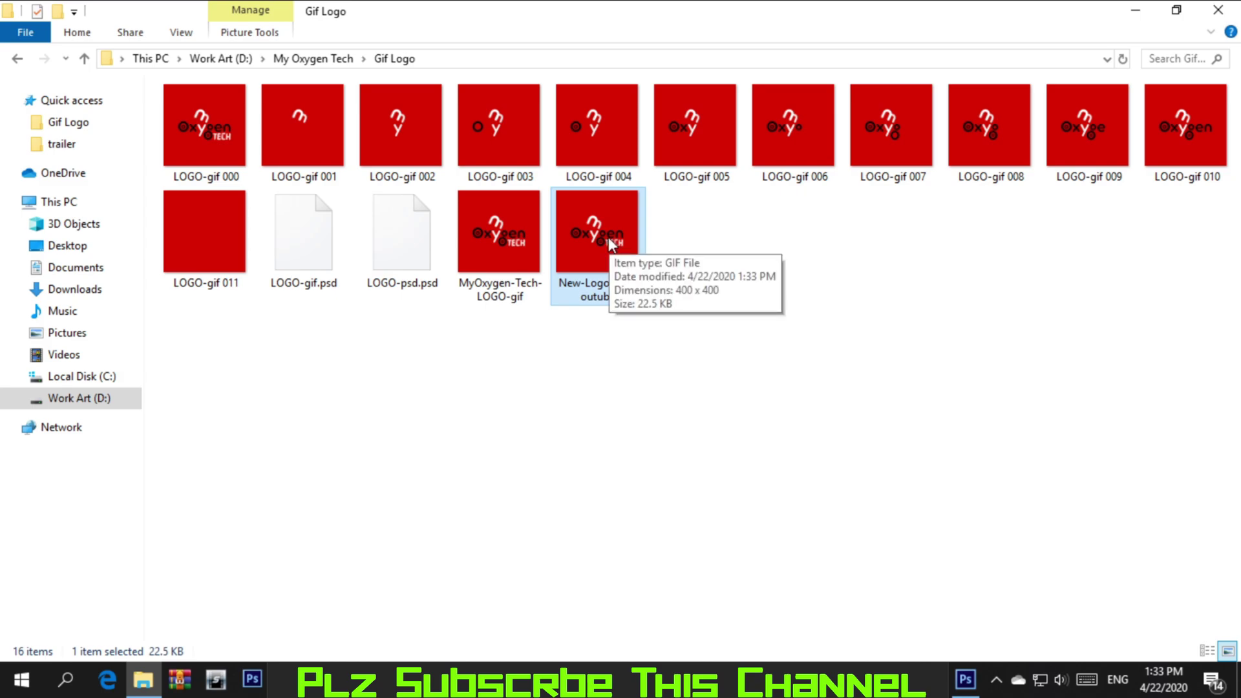
right_click(607, 237)
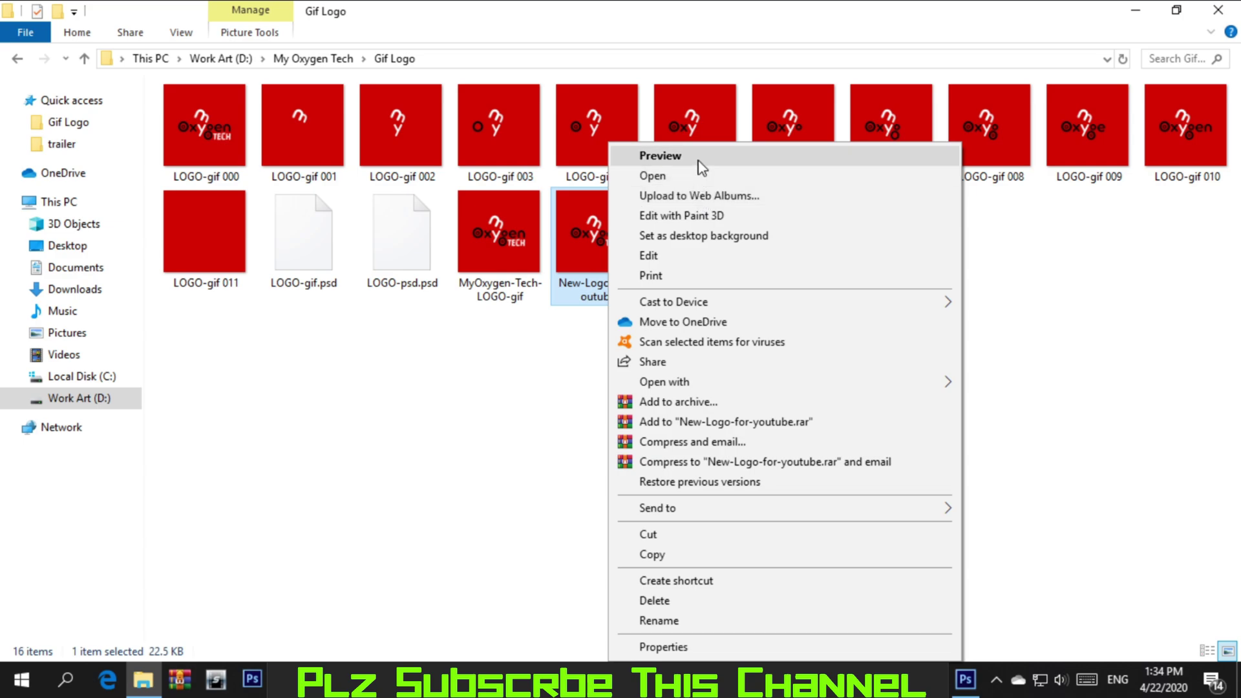
left_click(700, 178)
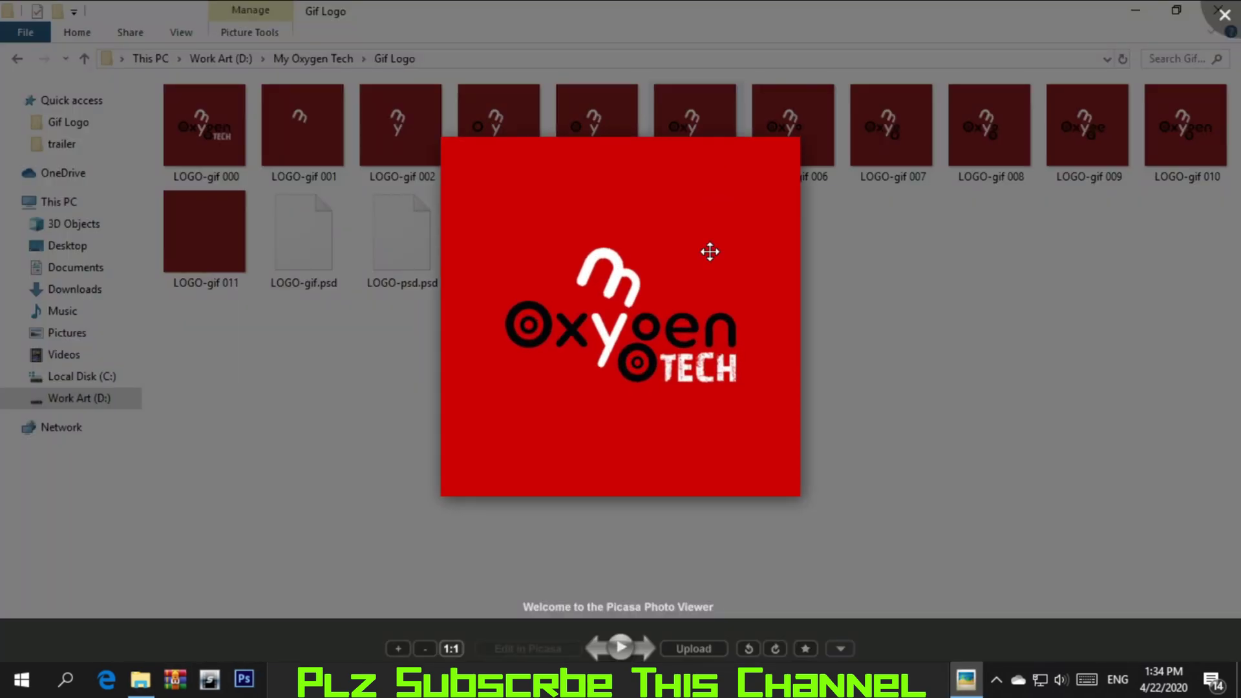
left_click(1223, 14)
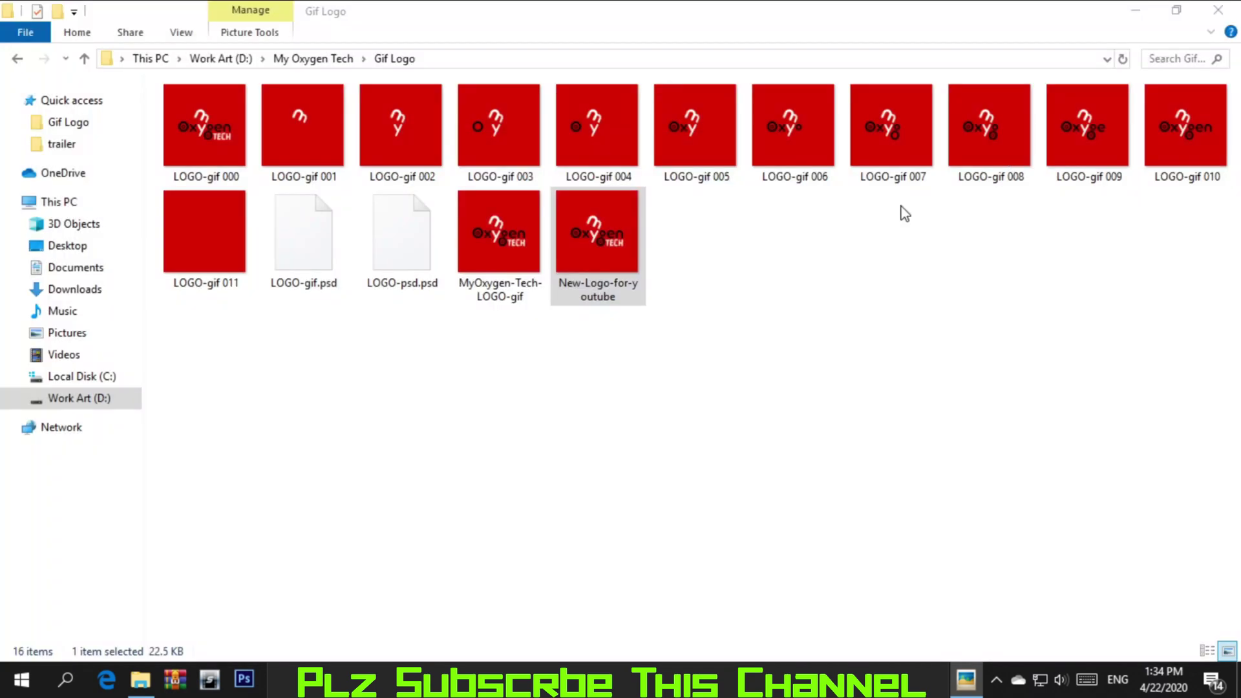
Open the New-Logo-for-youtube GIF with Internet Explorer to check the animation and close the browser window.
right_click(589, 267)
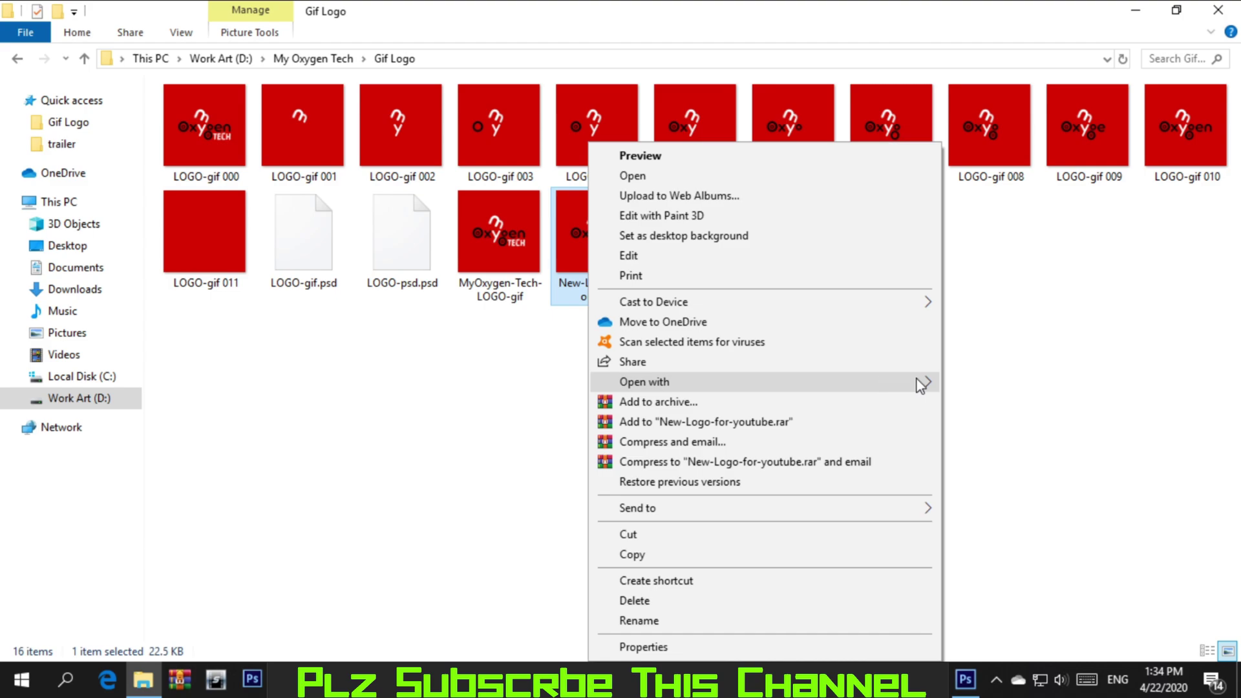
mouse_move(921, 385)
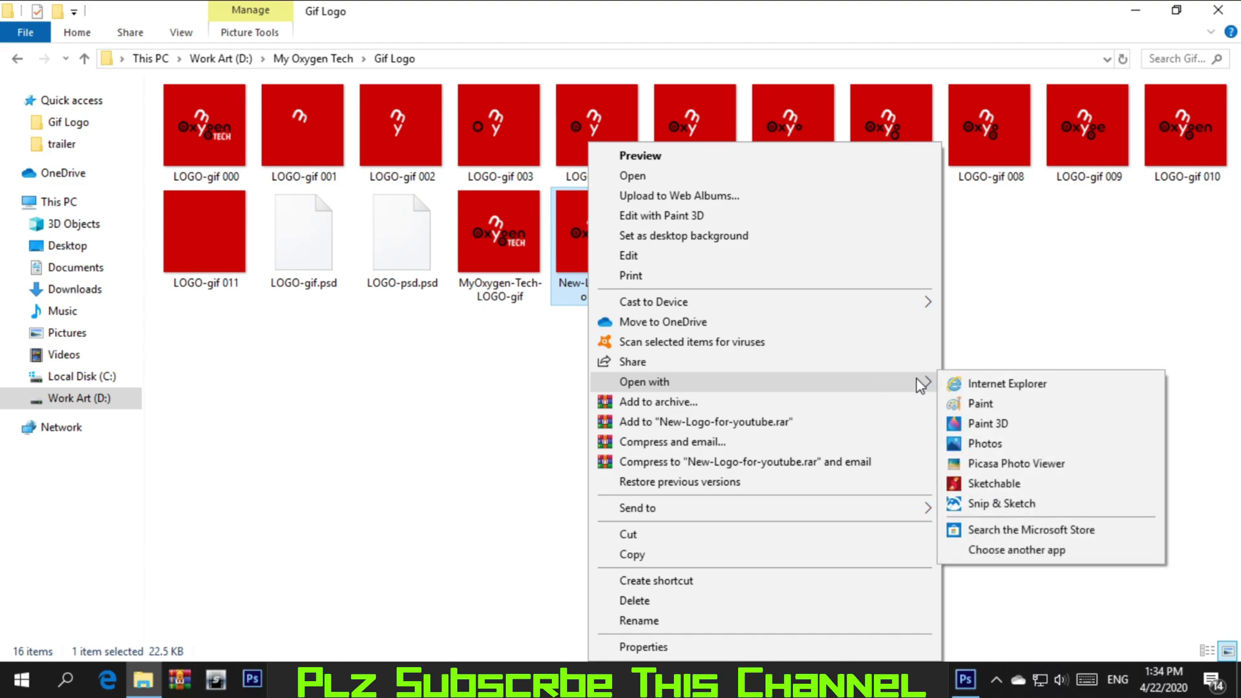
left_click(1006, 385)
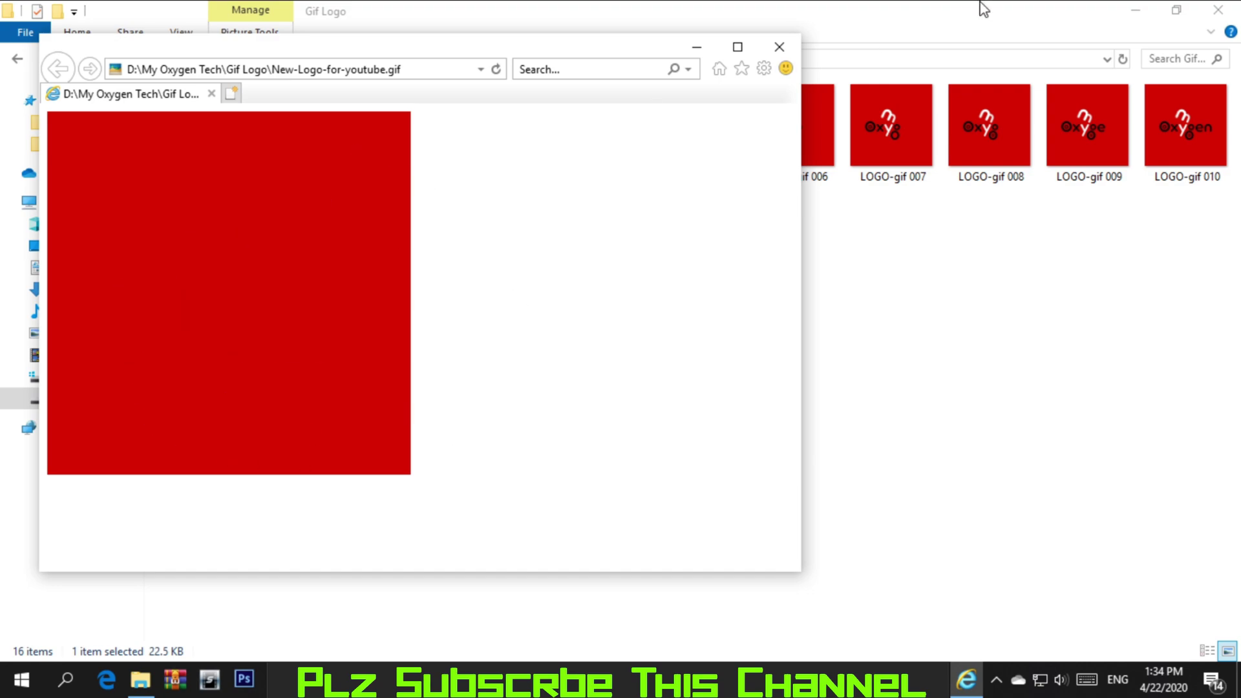
left_click(780, 45)
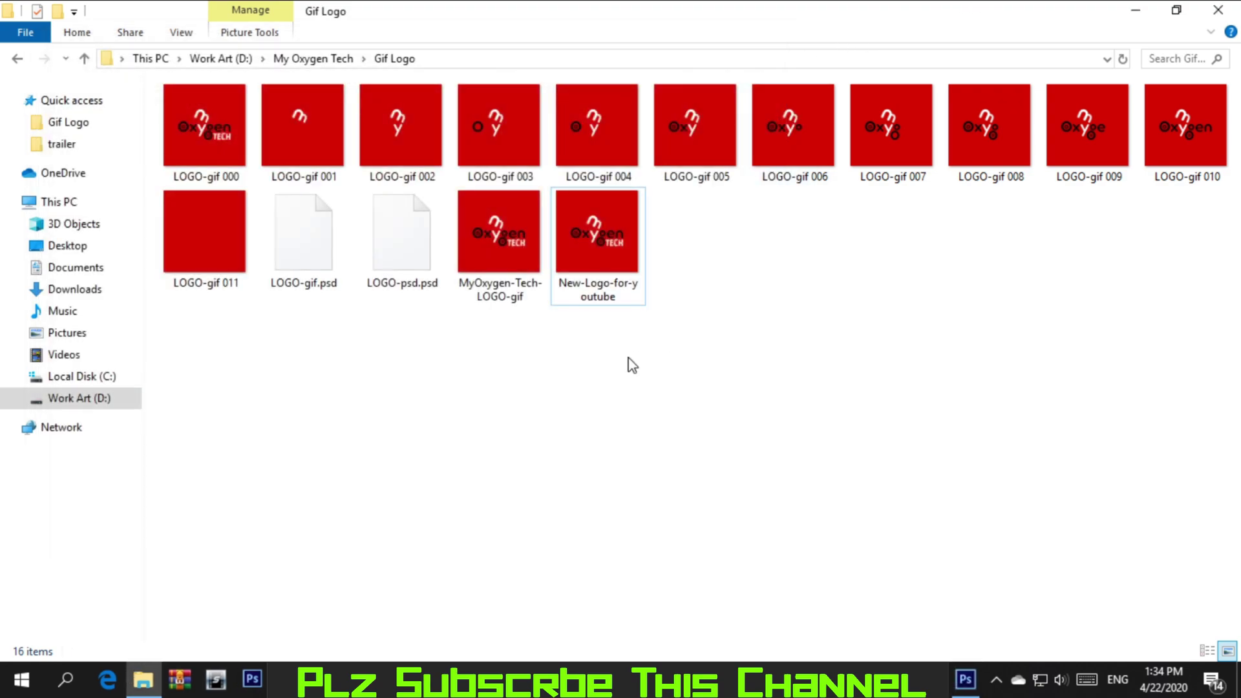
Switch back to Photoshop and close the LOGO-gif 000.png document without saving its changes.
left_click(966, 679)
left_click(223, 67)
left_click(662, 263)
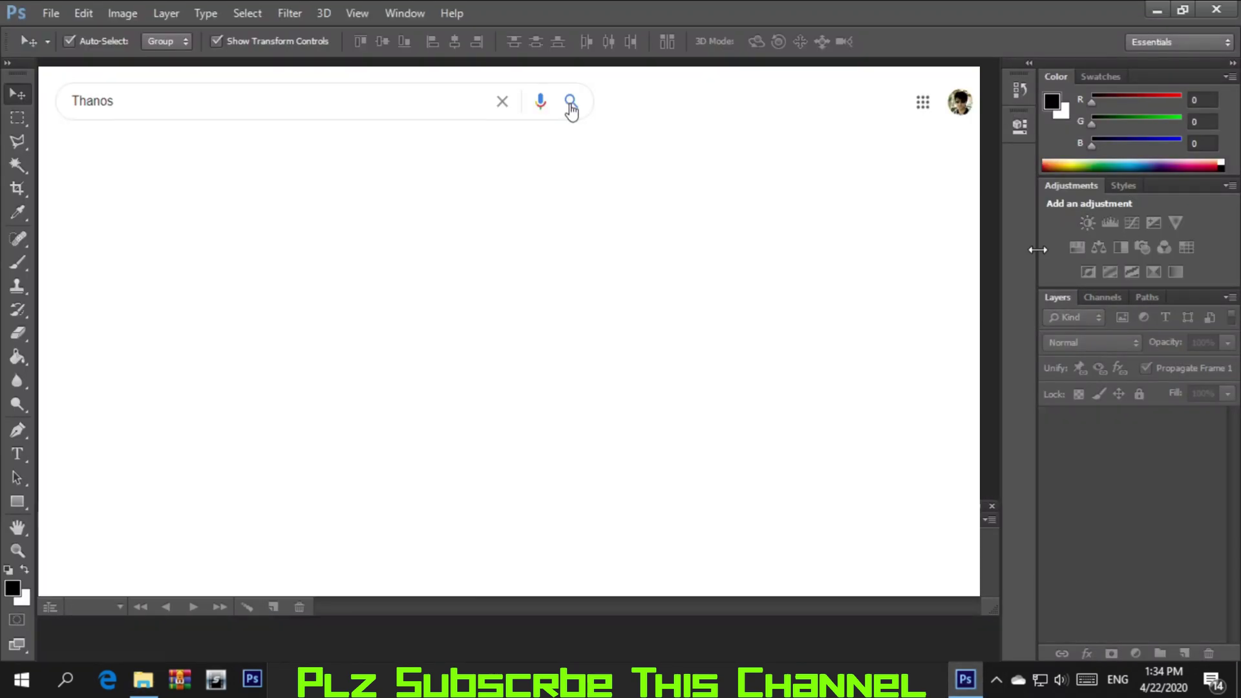